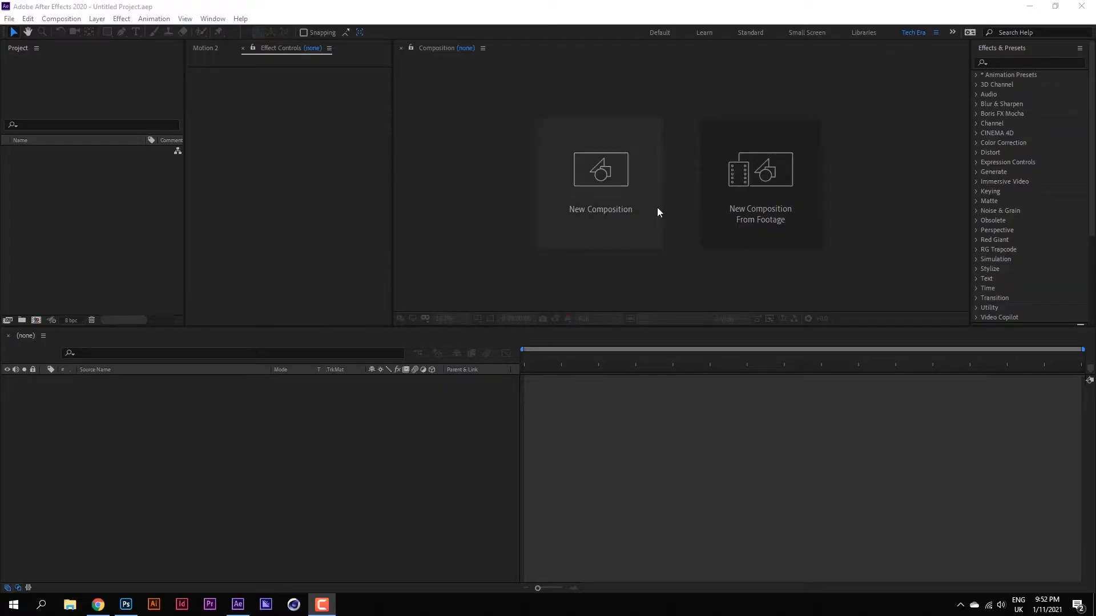
# Step: Create a new composition named Main with the HDTV 1080 29.97 preset and a 10-second duration
pyautogui.click(631, 179)
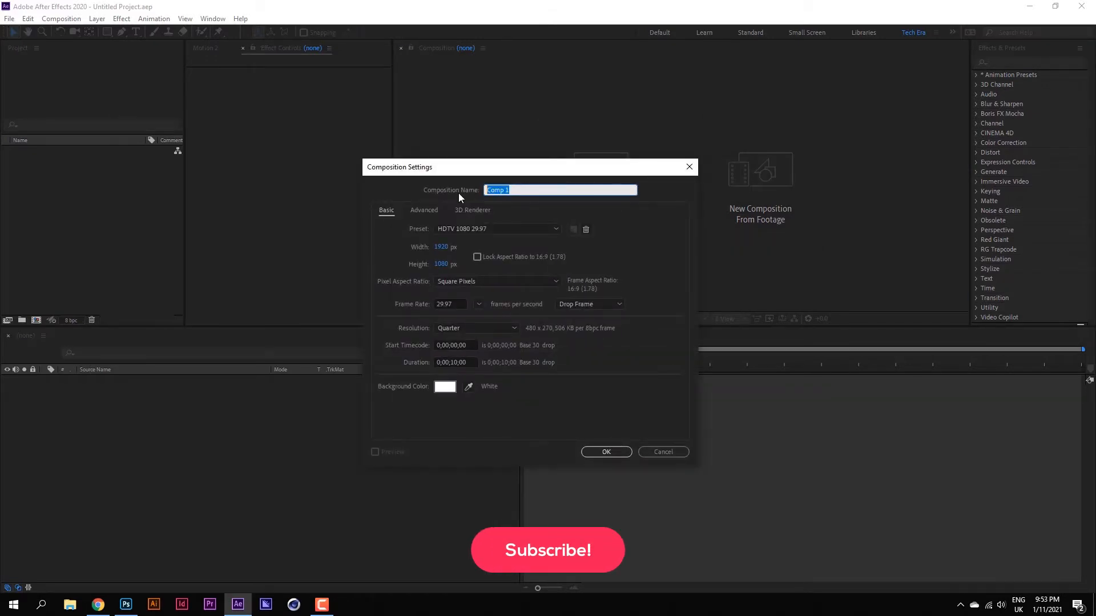
pyautogui.write('Main')
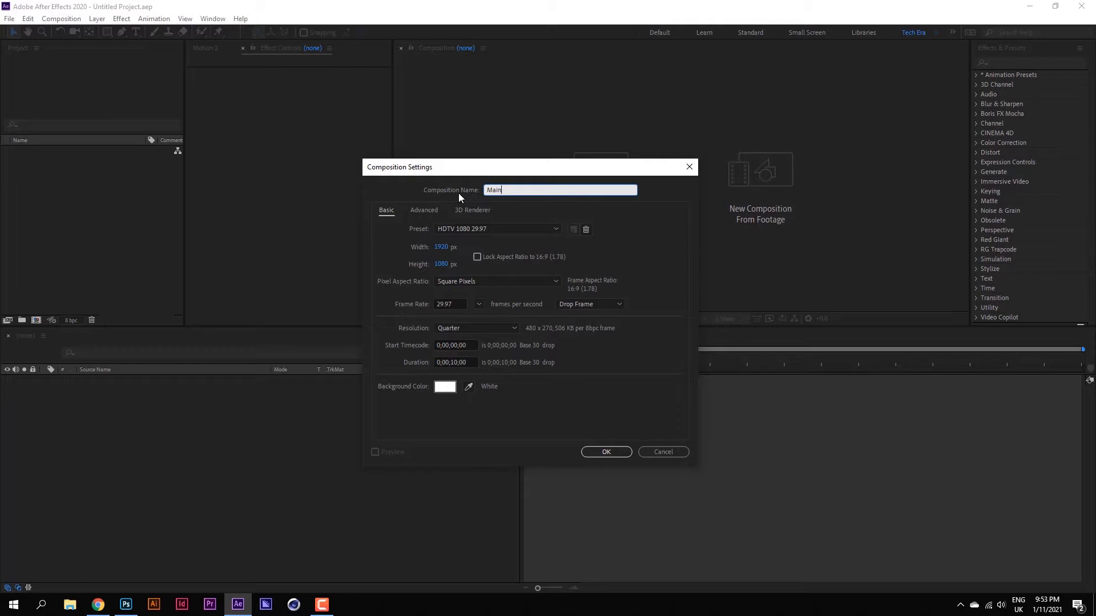
pyautogui.click(608, 446)
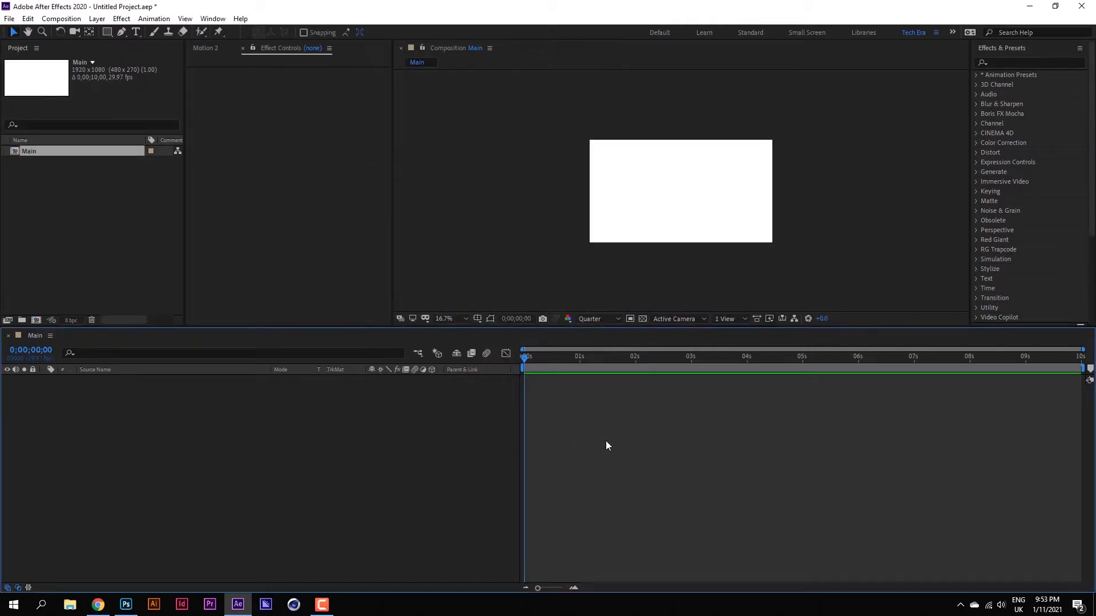
# Step: Add a gray solid layer of 1920 x 1080 px to the Main composition
pyautogui.rightClick(160, 448)
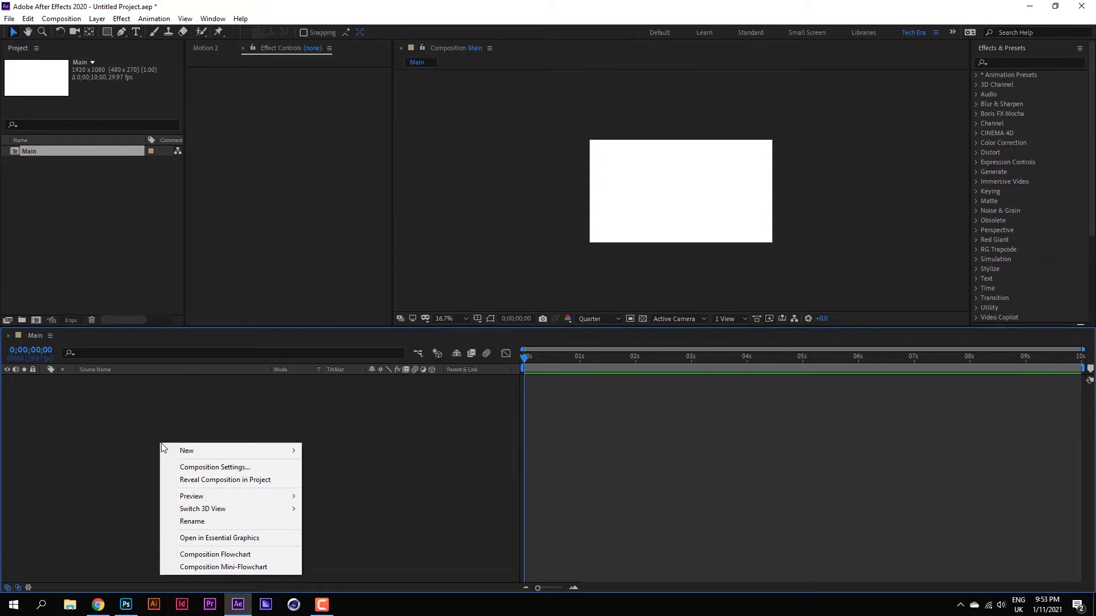
pyautogui.moveTo(197, 448)
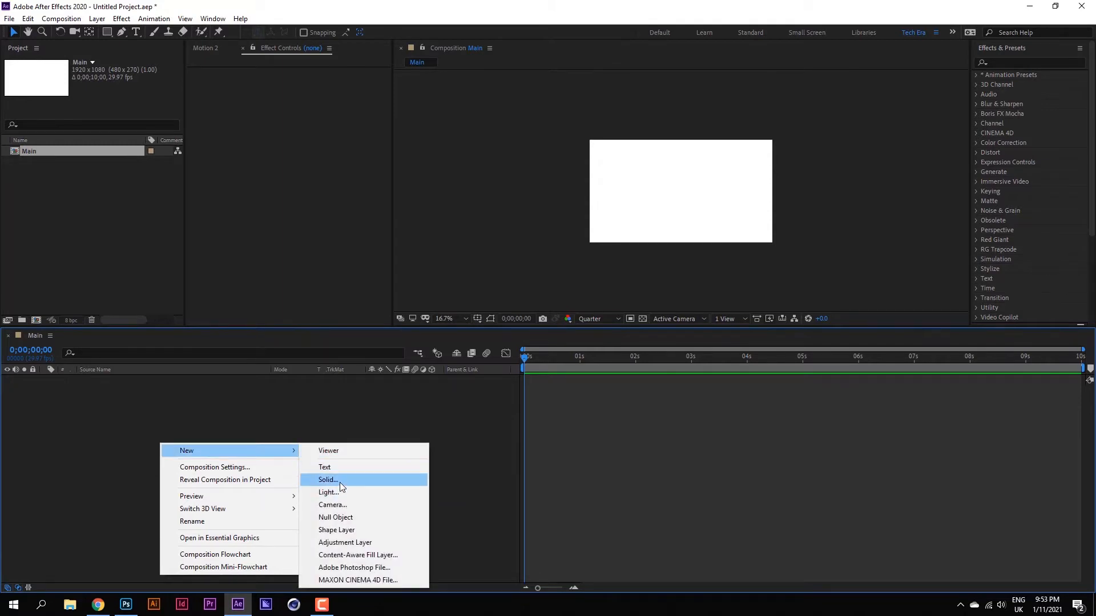
pyautogui.click(340, 481)
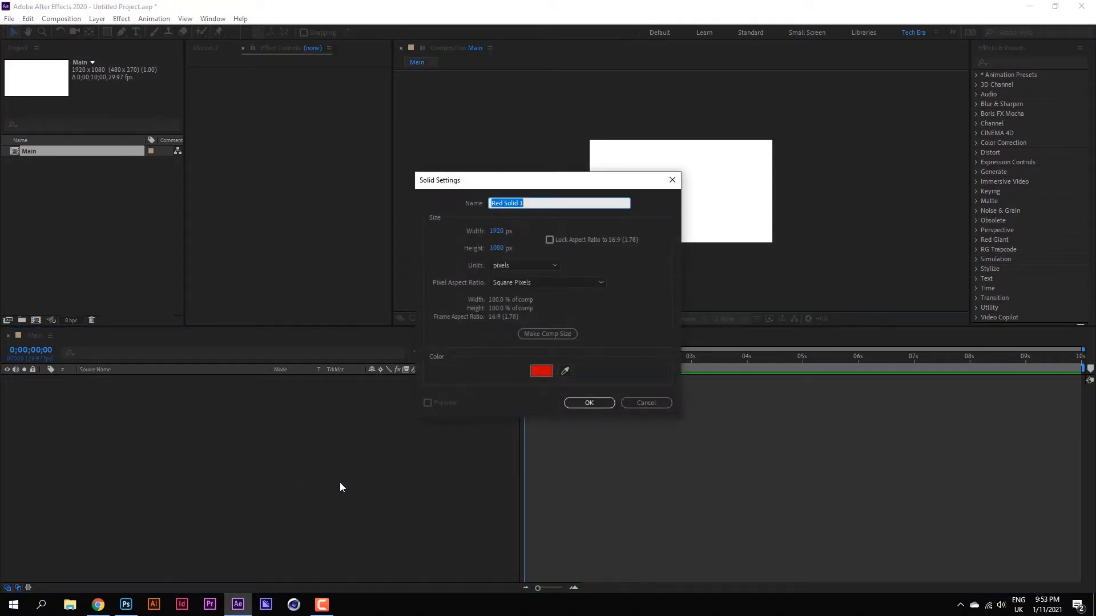
pyautogui.click(536, 371)
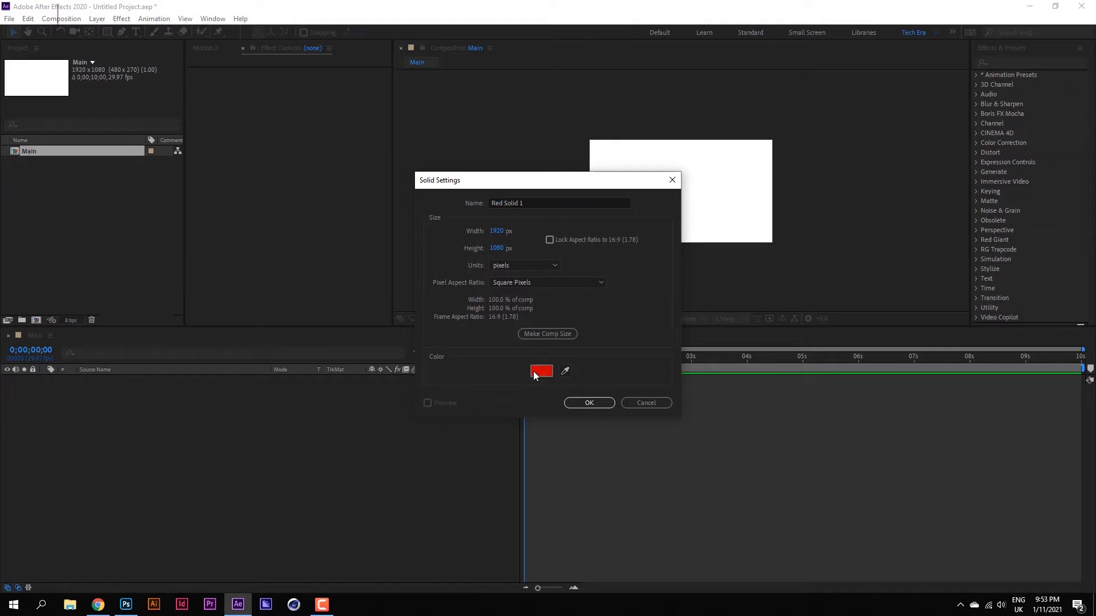
pyautogui.moveTo(765, 338)
pyautogui.mouseDown()
pyautogui.moveTo(707, 308)
pyautogui.moveTo(647, 359)
pyautogui.moveTo(637, 345)
pyautogui.mouseUp()
pyautogui.click(927, 278)
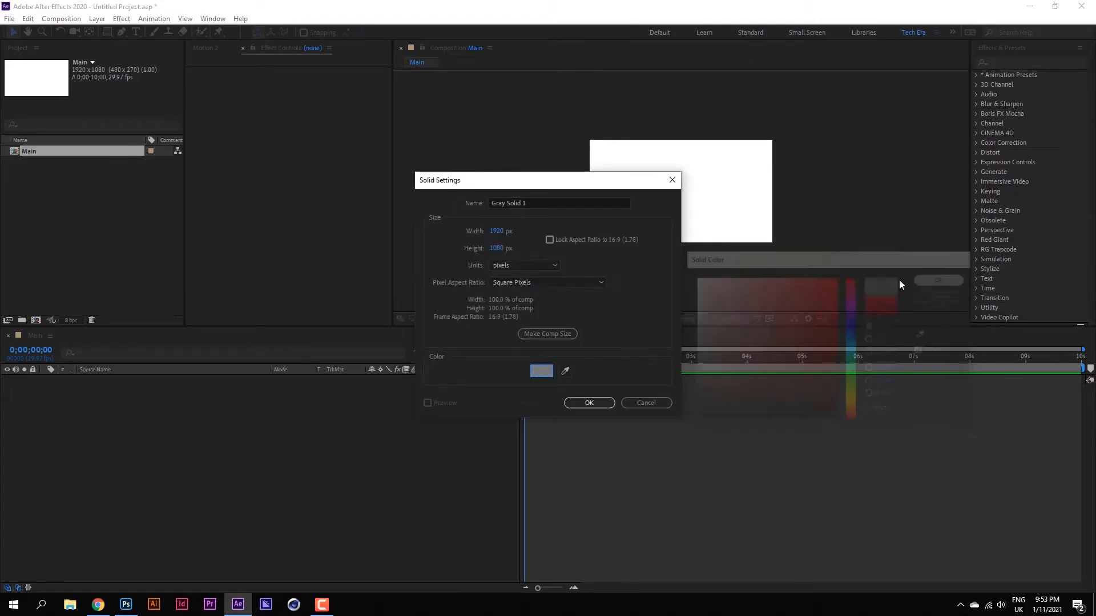
pyautogui.click(588, 403)
pyautogui.click(122, 426)
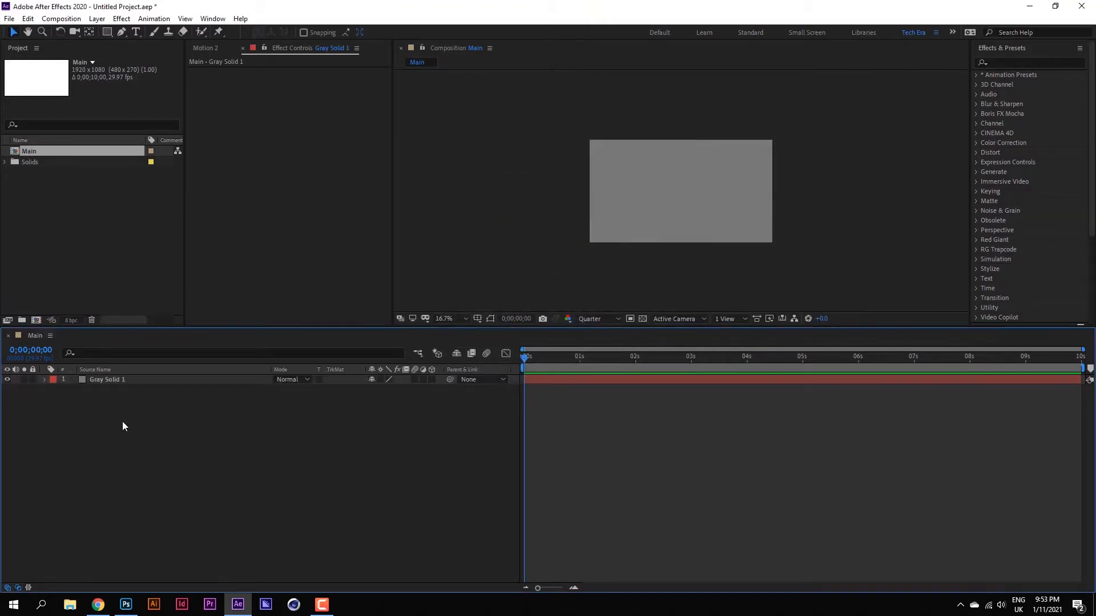
# Step: Find the Fractal Noise effect and apply it to the gray solid layer
pyautogui.click(106, 382)
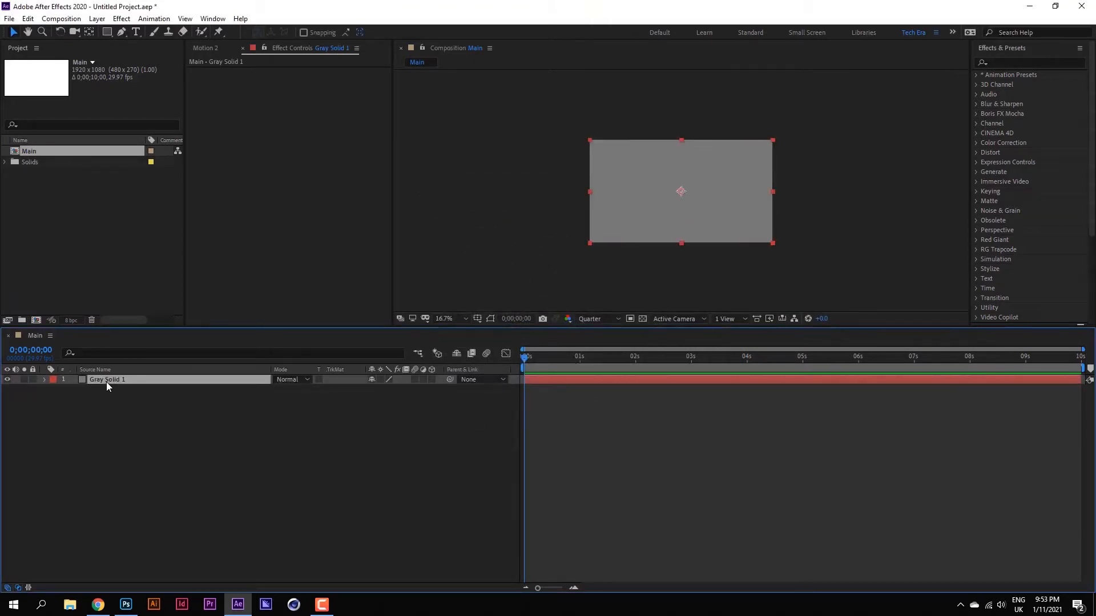
pyautogui.click(1005, 63)
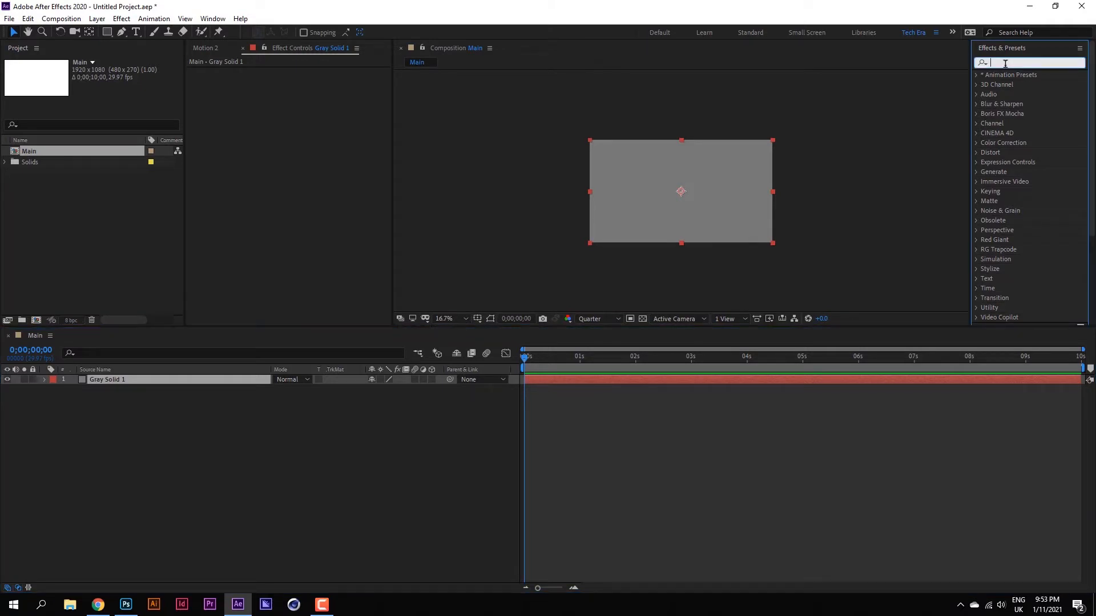
pyautogui.write('fract')
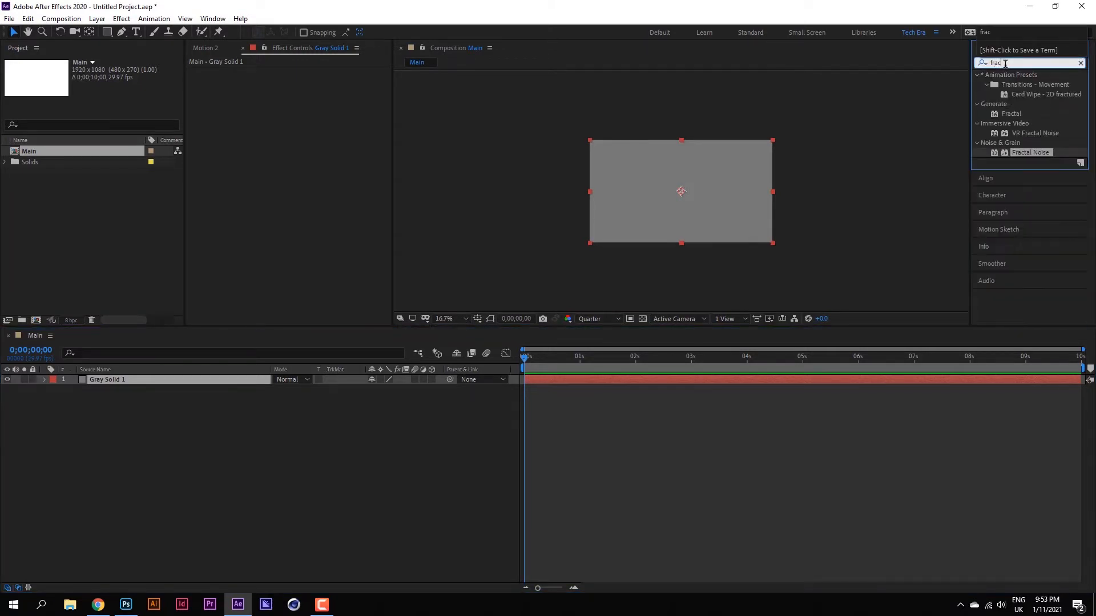
pyautogui.doubleClick(1029, 153)
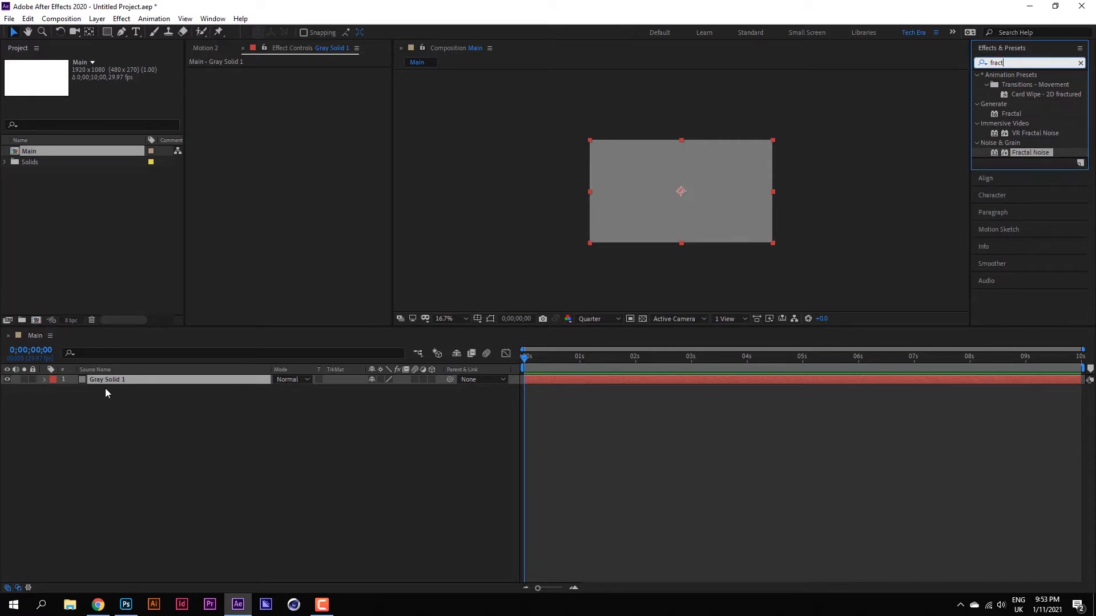
pyautogui.doubleClick(1020, 153)
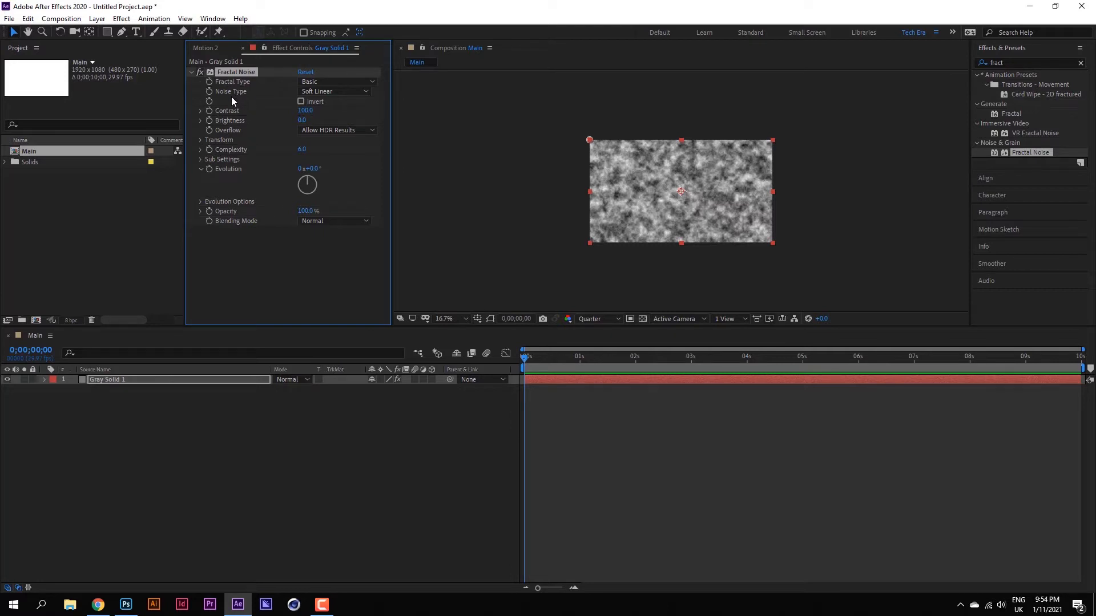
# Step: Set the Fractal Noise fractal type to Dynamic Progressive and its noise type to Spline
pyautogui.click(330, 81)
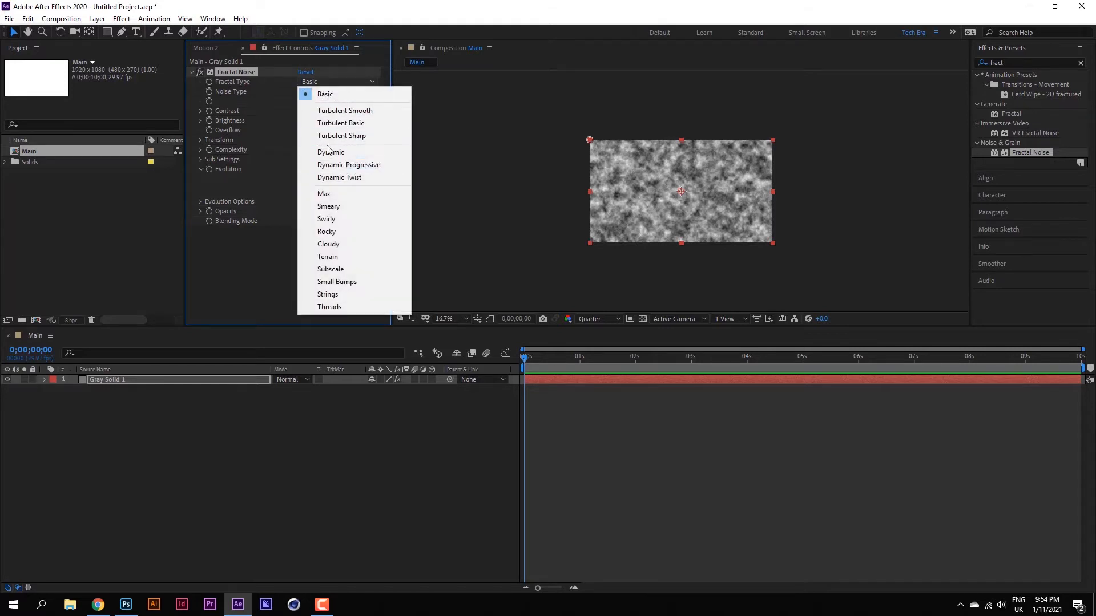
pyautogui.click(327, 167)
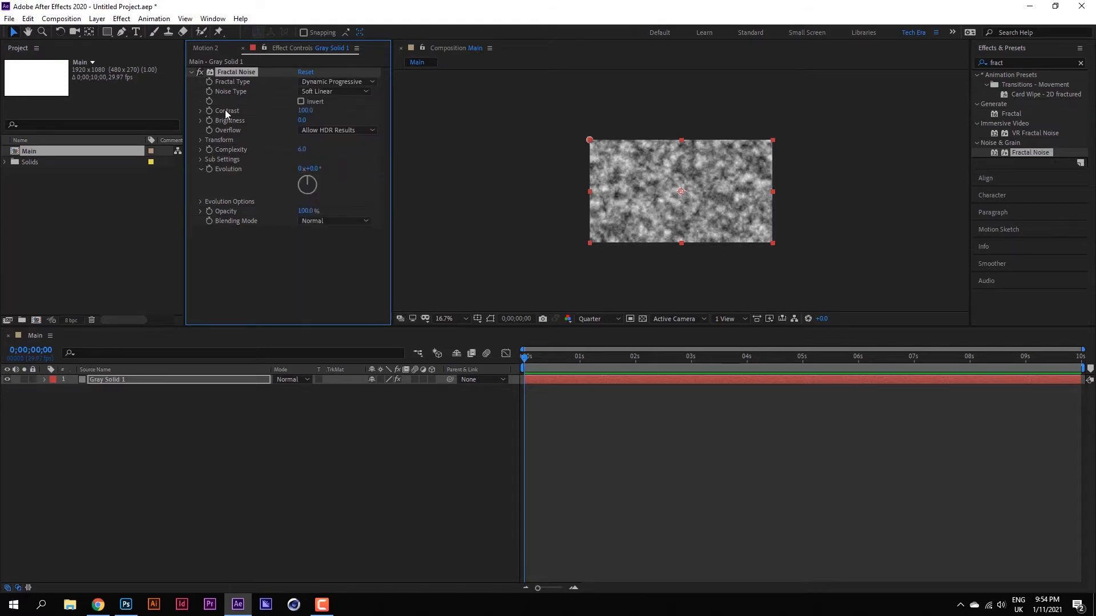
pyautogui.click(331, 92)
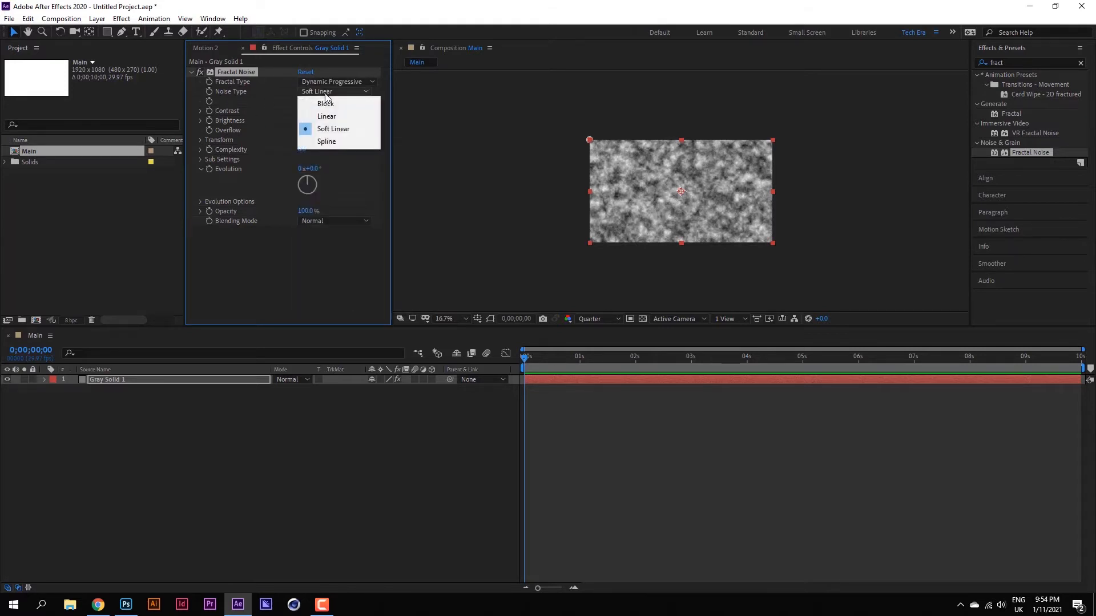
pyautogui.click(320, 139)
# Step: Raise the Fractal Noise contrast to about 326 and lower its brightness to about -37
pyautogui.moveTo(306, 110); pyautogui.dragTo(433, 117)
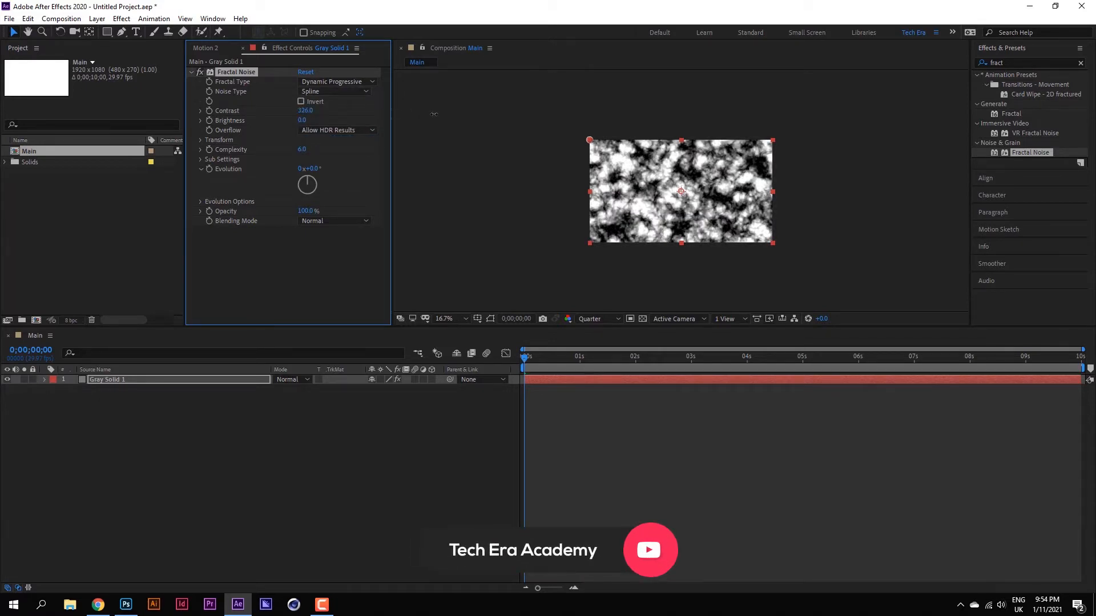
pyautogui.moveTo(302, 120); pyautogui.dragTo(284, 121)
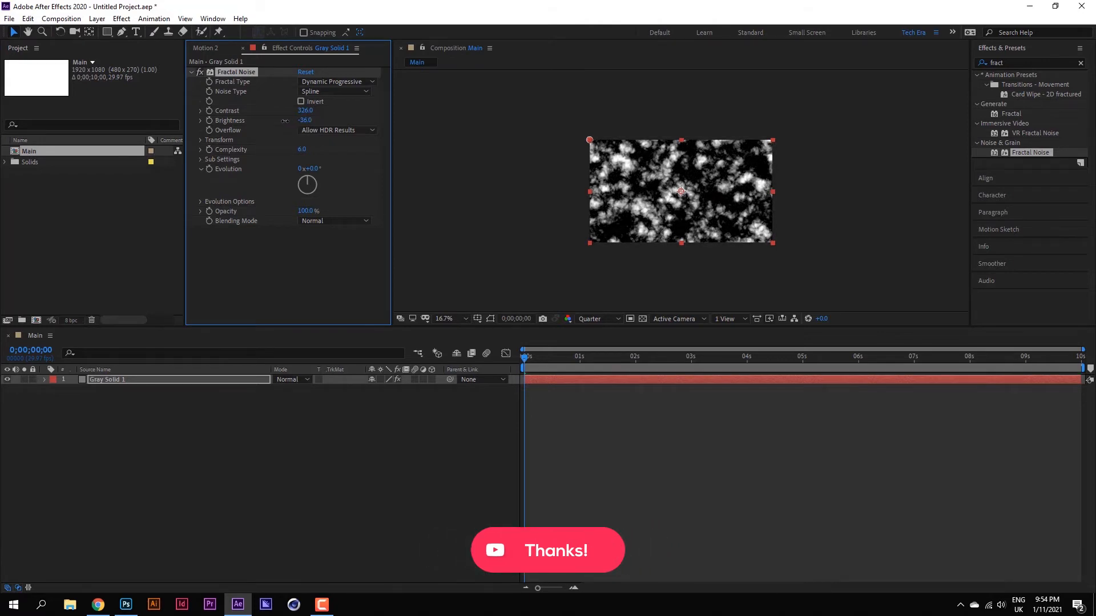
# Step: Enlarge the Fractal Noise scale to about 1626 and set its complexity to 1
pyautogui.click(200, 140)
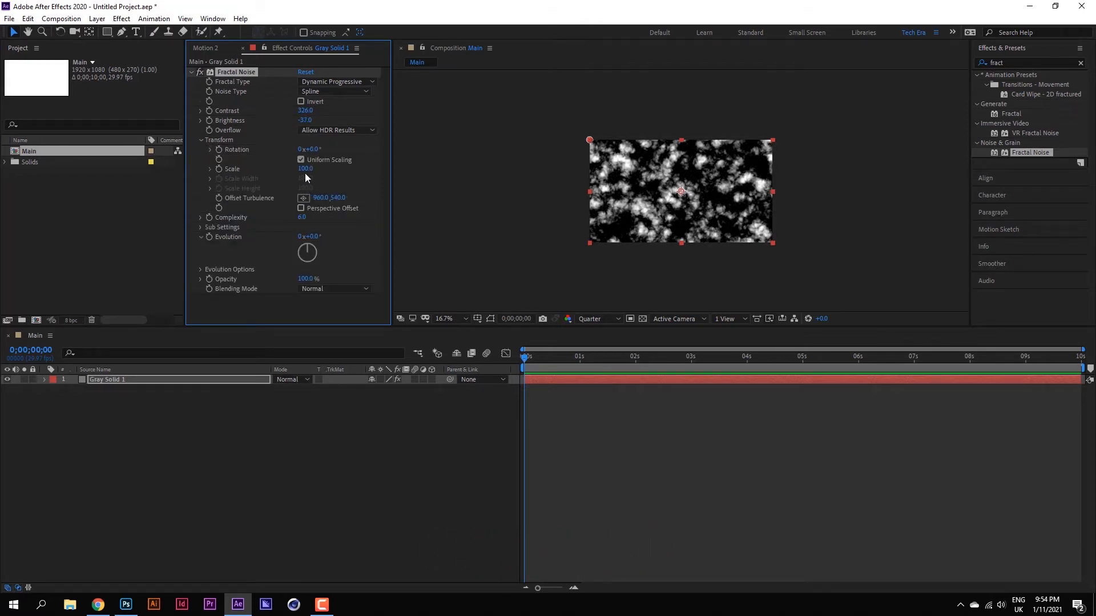
pyautogui.moveTo(306, 169); pyautogui.dragTo(506, 175)
pyautogui.click(210, 169)
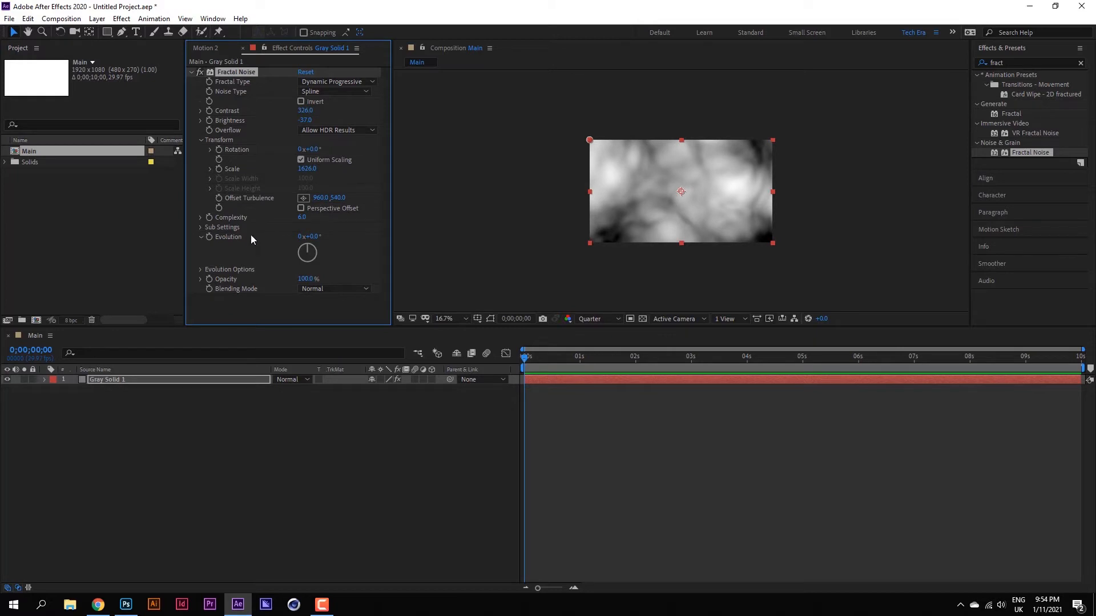
pyautogui.click(302, 218)
pyautogui.write('1')
pyautogui.press('Return')
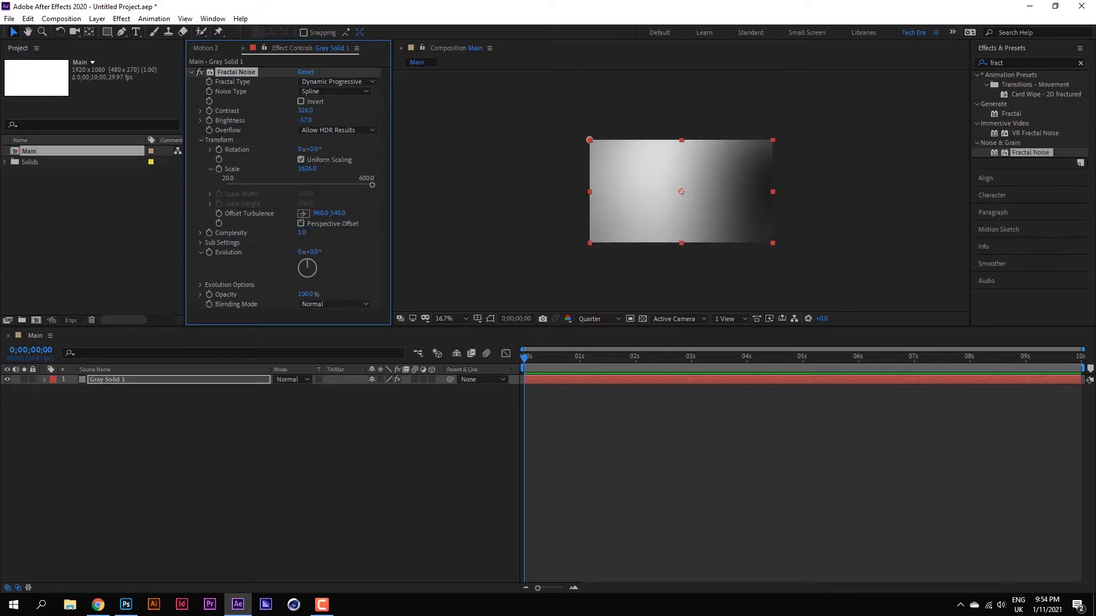
pyautogui.click(191, 73)
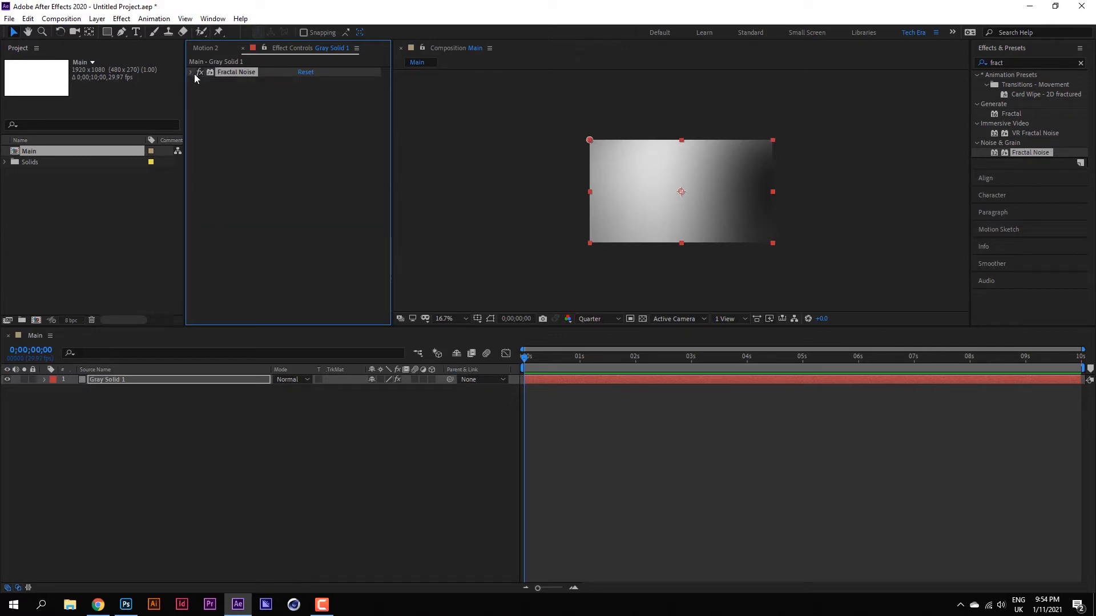
pyautogui.click(191, 73)
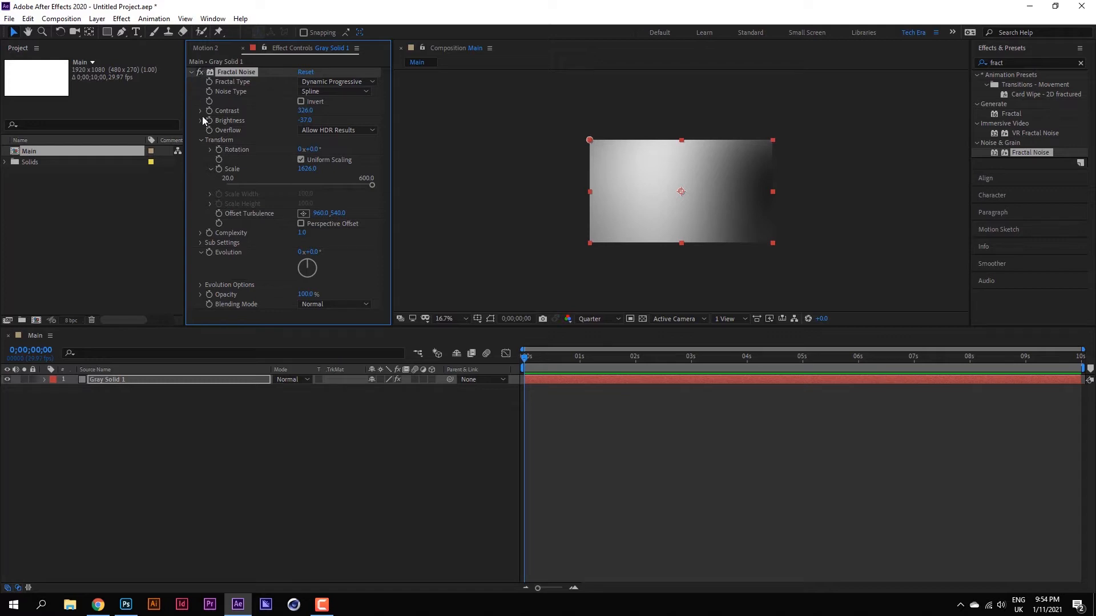
# Step: Add the expression time*200 to the Evolution property of Fractal Noise
pyautogui.keyDown('alt'); pyautogui.click(209, 253); pyautogui.keyUp('alt')
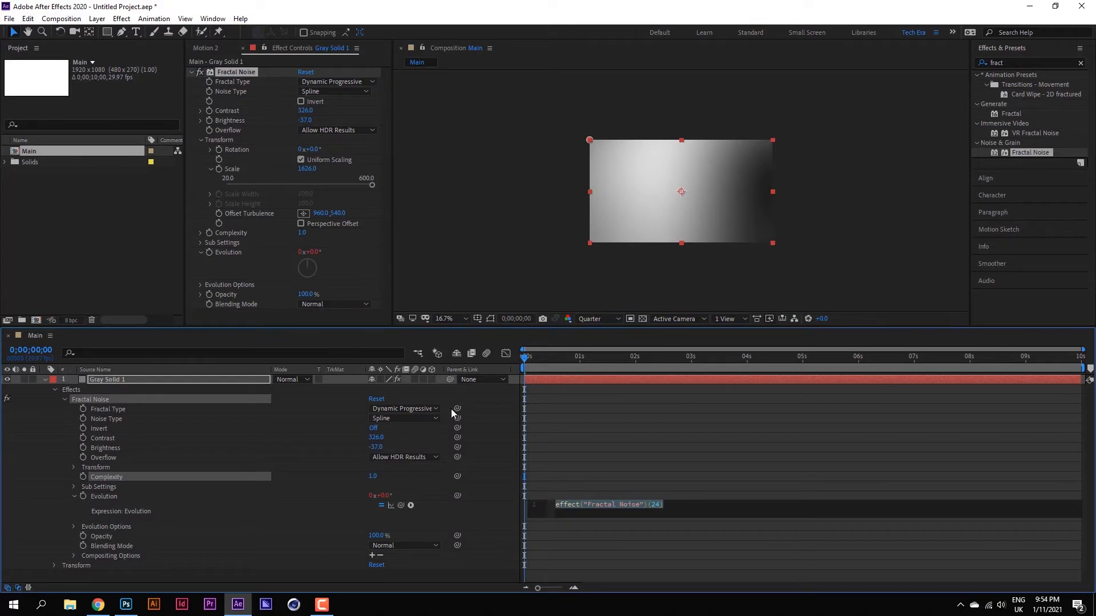
pyautogui.write('tim')
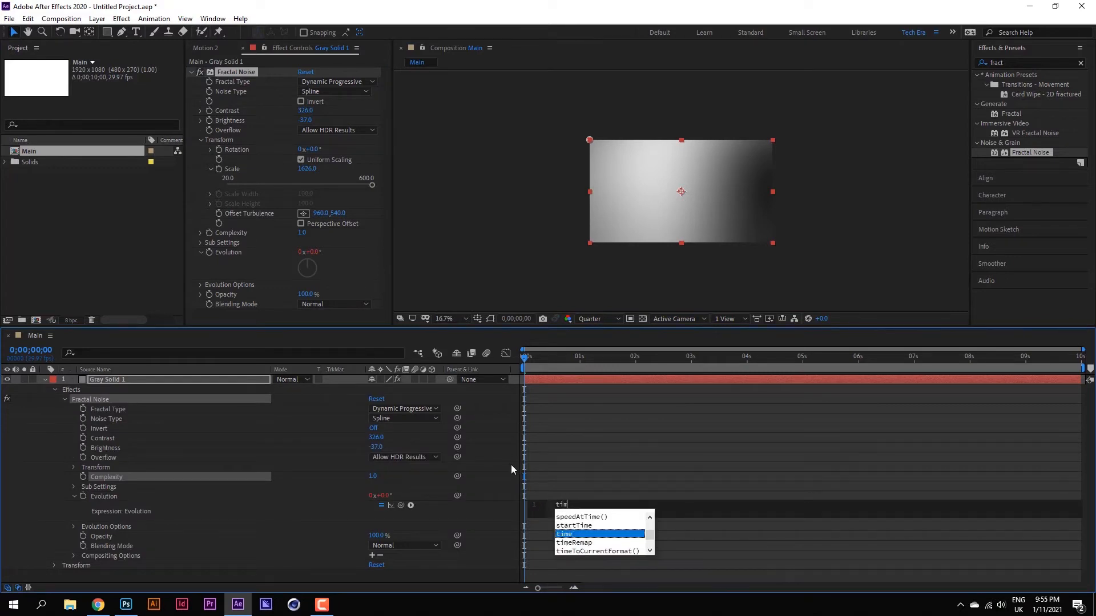
pyautogui.write('e*')
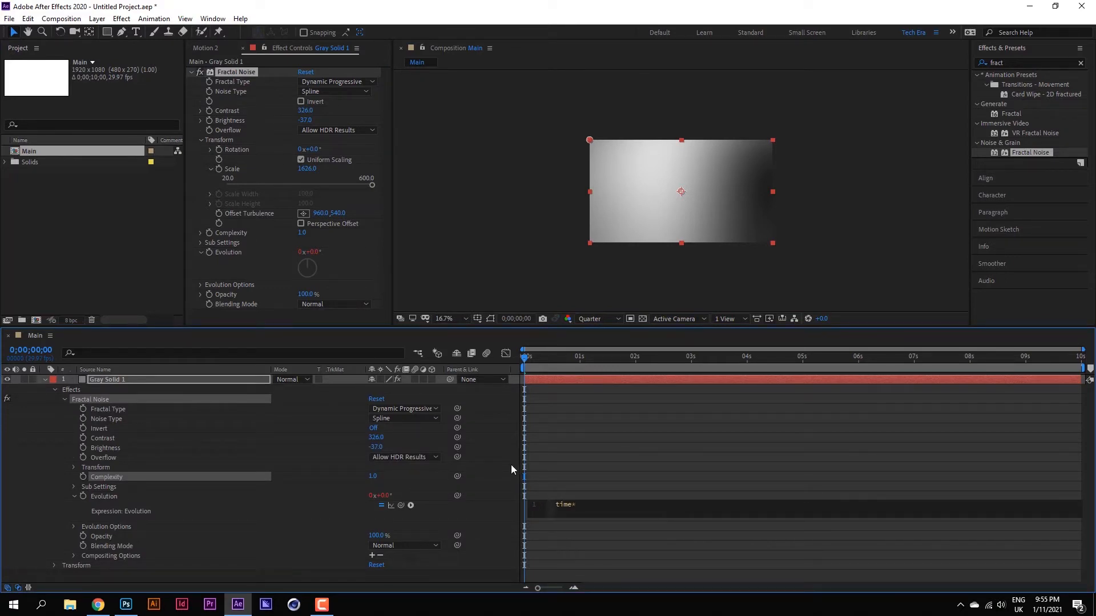
pyautogui.write('200')
pyautogui.click(559, 435)
# Step: Preview the noise animation for a few seconds and return to the start of the composition
pyautogui.press('space')
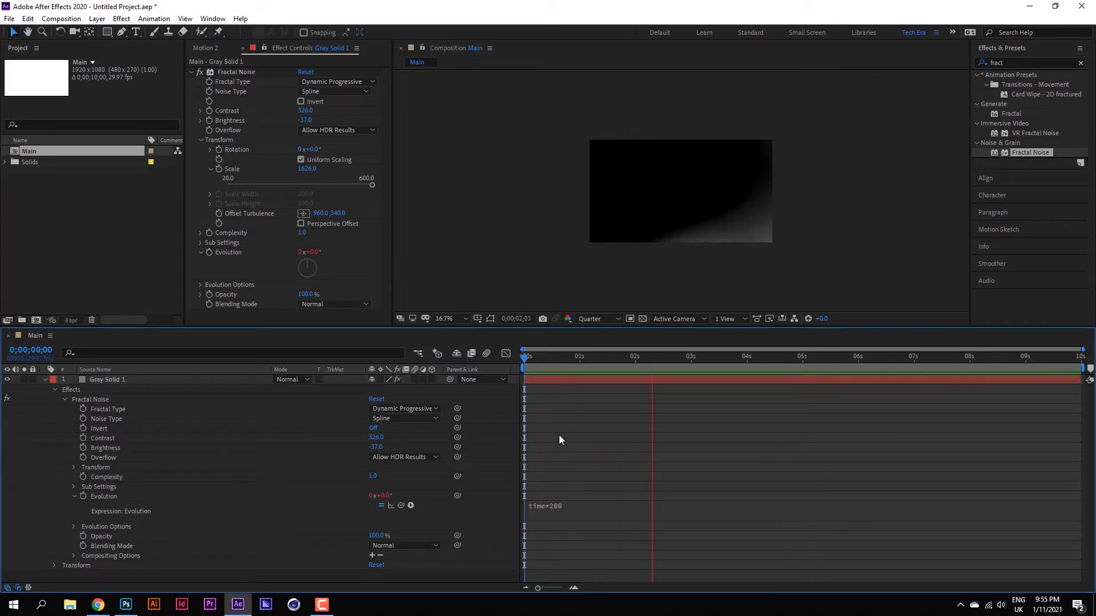
pyautogui.press('space')
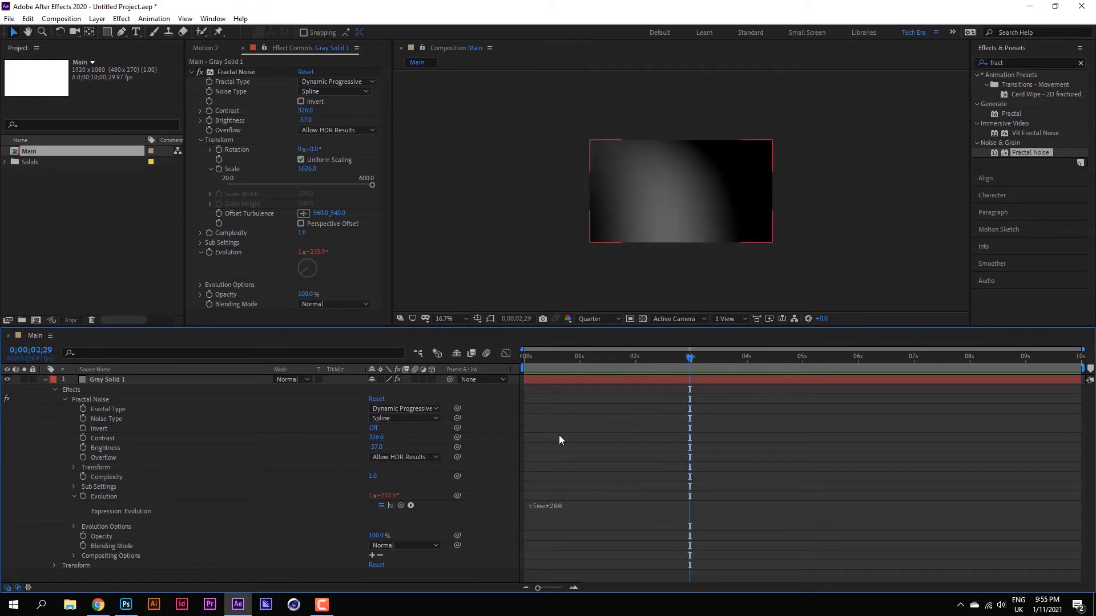
pyautogui.press('Home')
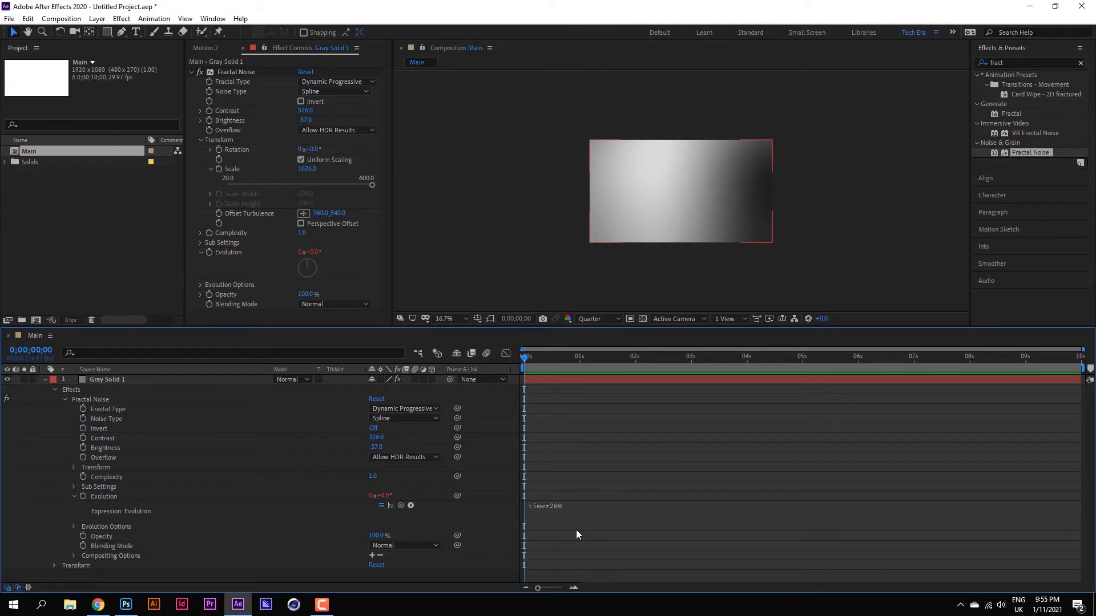
# Step: Replace the expression on the Fractal Noise Evolution property with wiggle(1,200)
pyautogui.moveTo(210, 252); pyautogui.dragTo(208, 255)
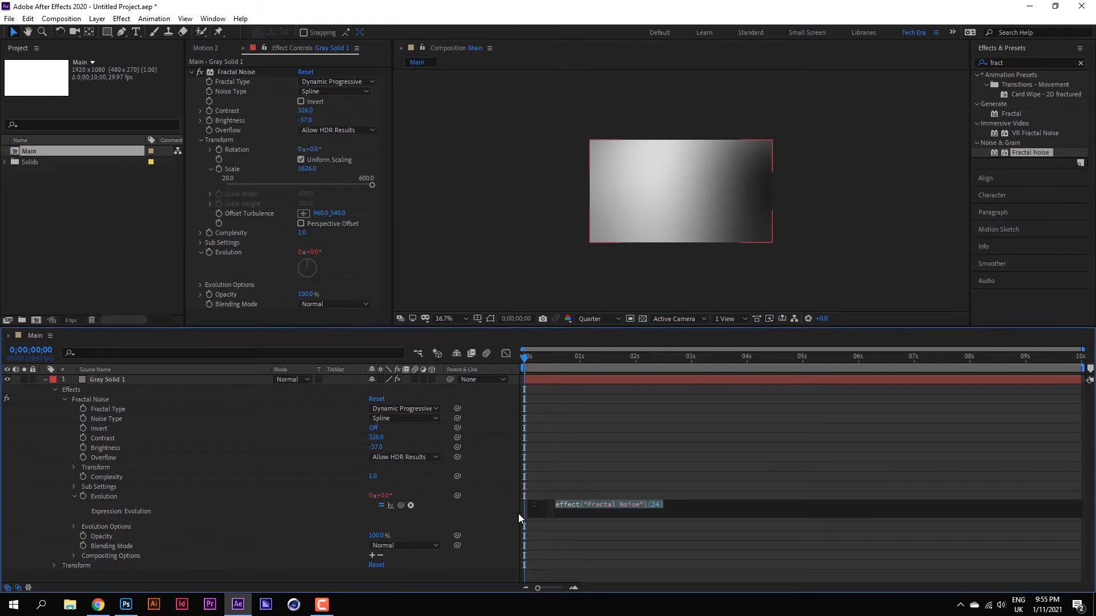
pyautogui.write('wi')
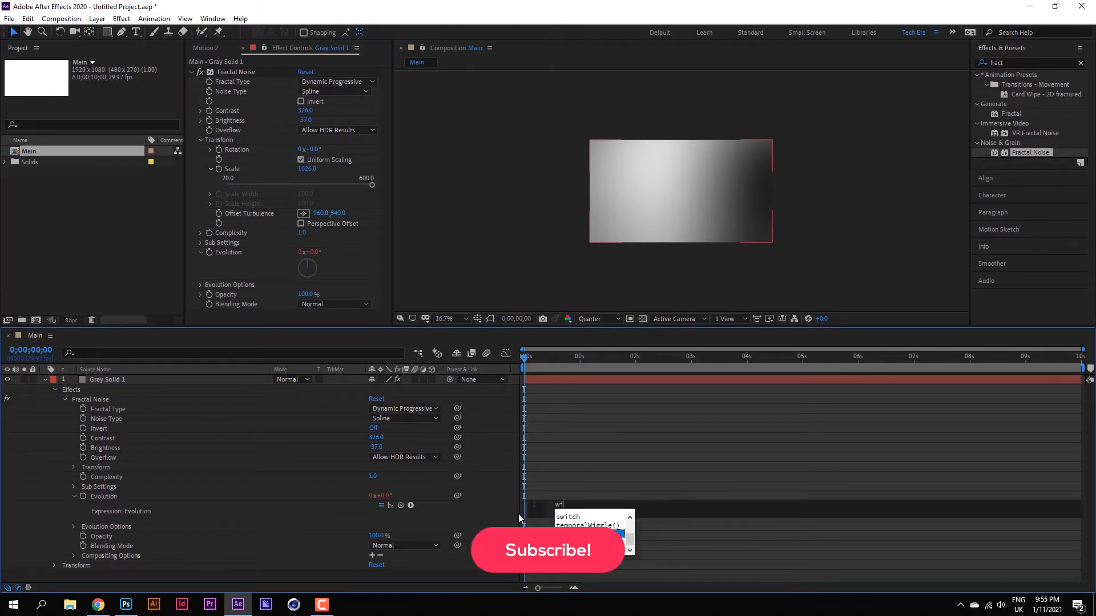
pyautogui.write('ggle')
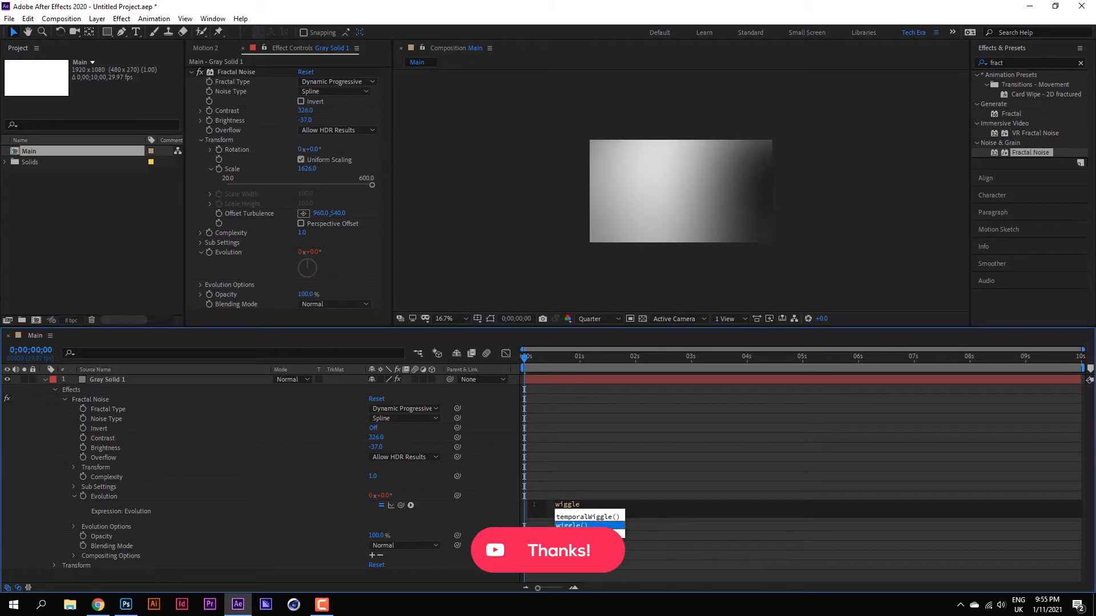
pyautogui.click(570, 525)
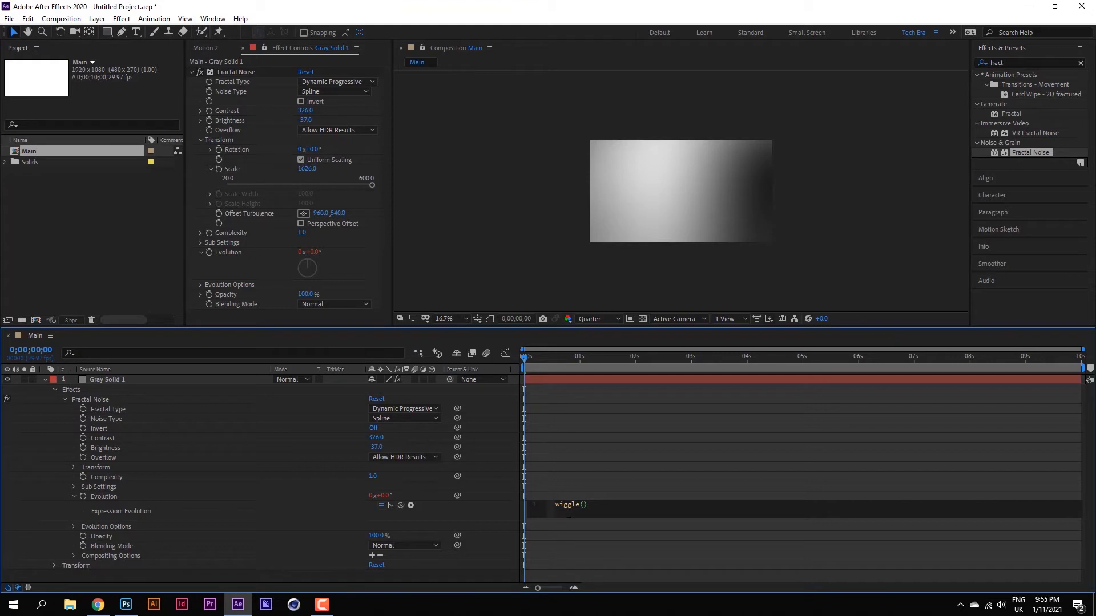
pyautogui.write('1,200')
pyautogui.click(587, 416)
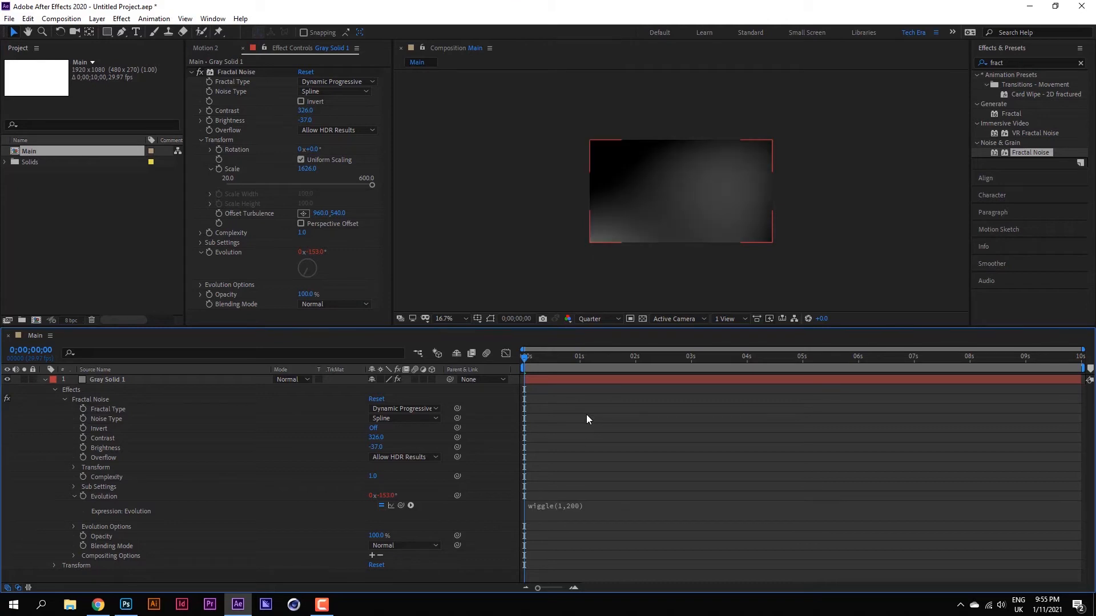
# Step: Preview the wiggle-driven noise animation, return to the start of the composition and preview it again
pyautogui.press('space')
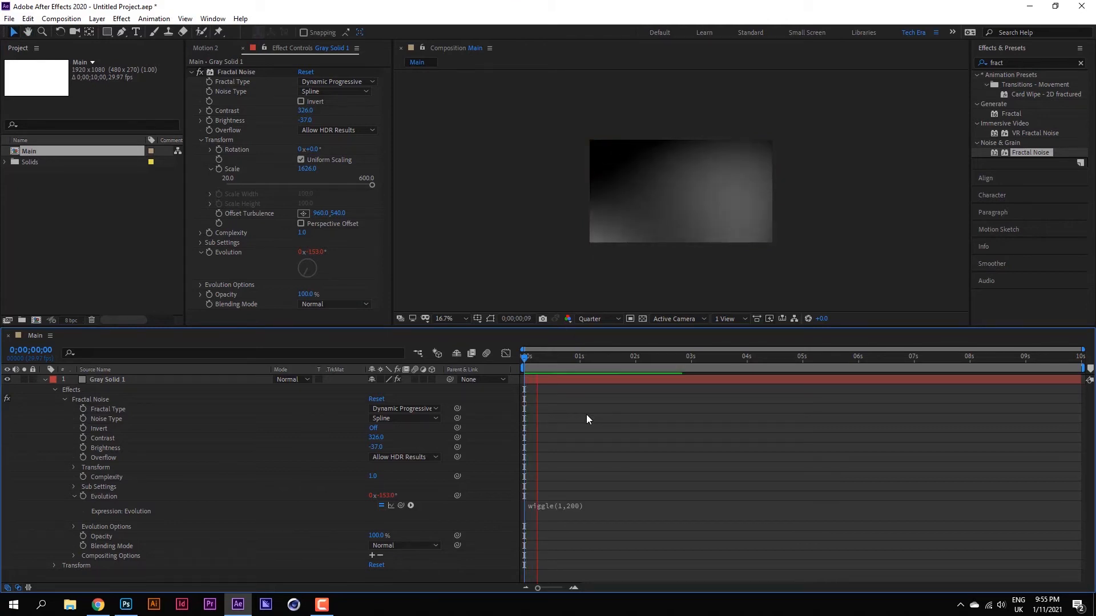
pyautogui.press('space')
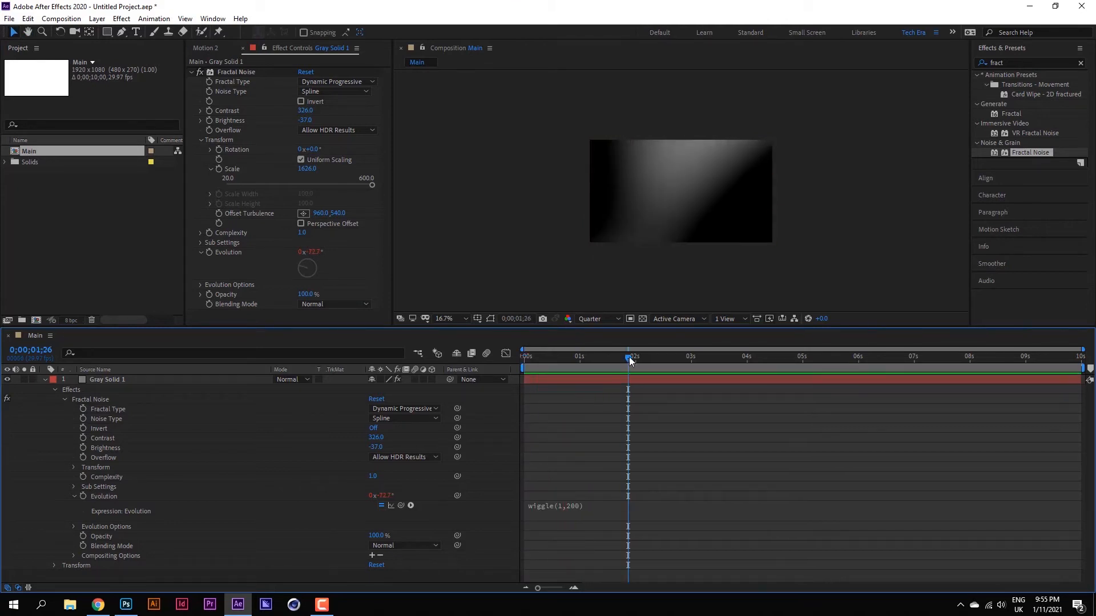
pyautogui.moveTo(628, 357); pyautogui.dragTo(444, 369)
pyautogui.press('space')
pyautogui.press('space')
# Step: Collapse the gray solid's layer properties and Fractal Noise settings, and apply the Tritone effect to the layer
pyautogui.click(46, 379)
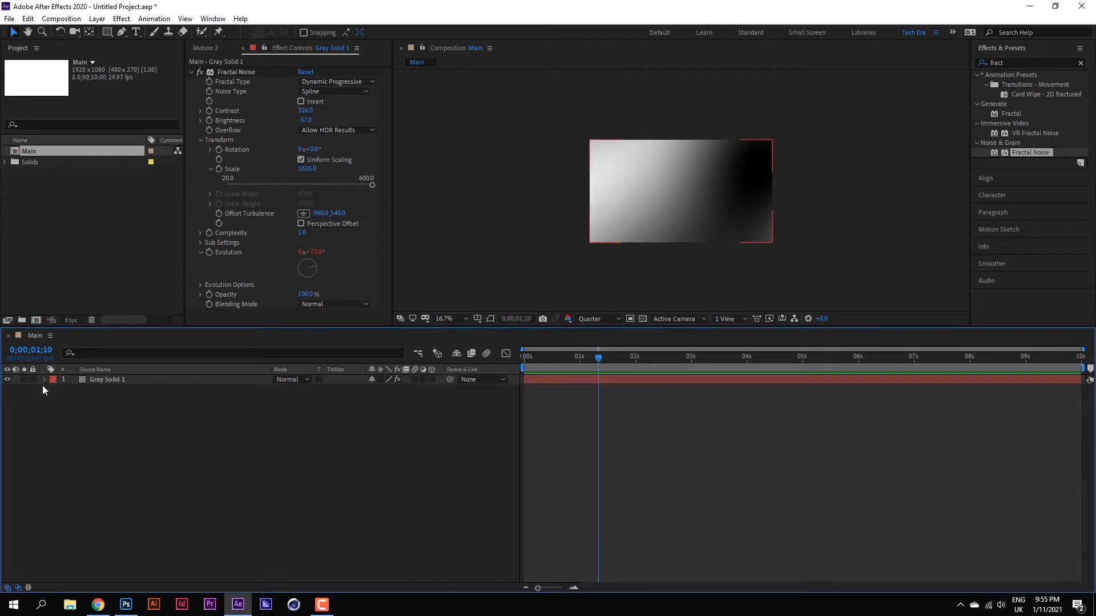
pyautogui.click(107, 379)
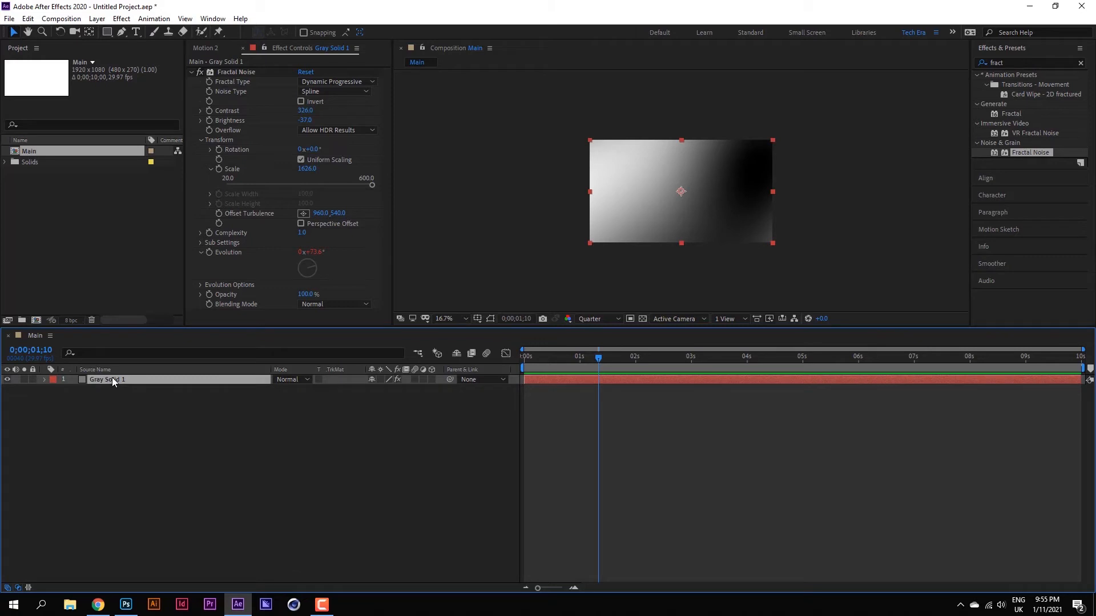
pyautogui.click(227, 72)
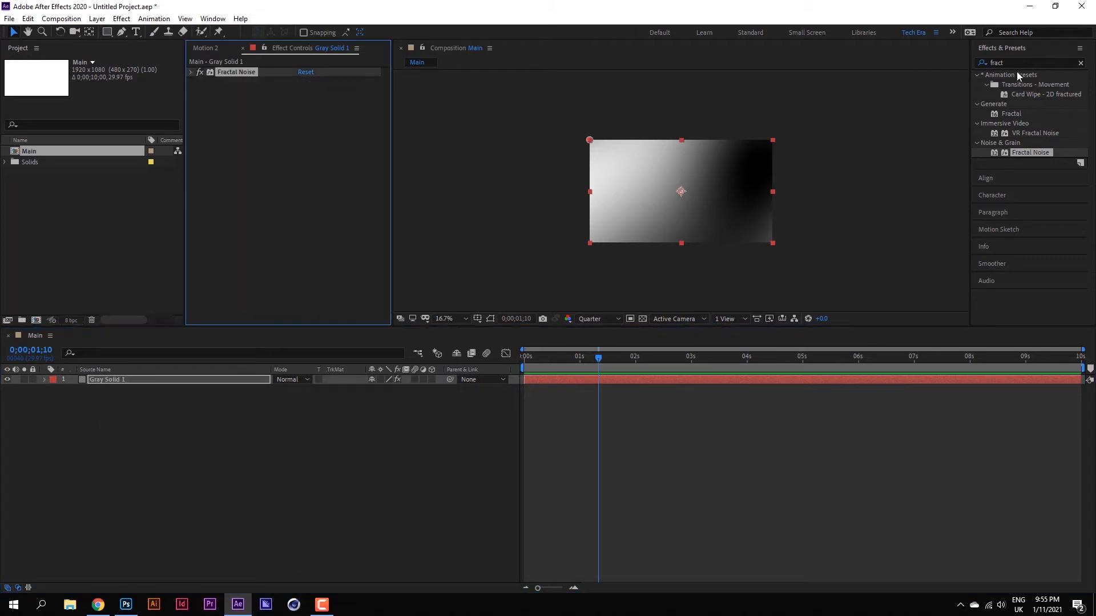
pyautogui.click(1005, 62)
pyautogui.press('BackSpace')
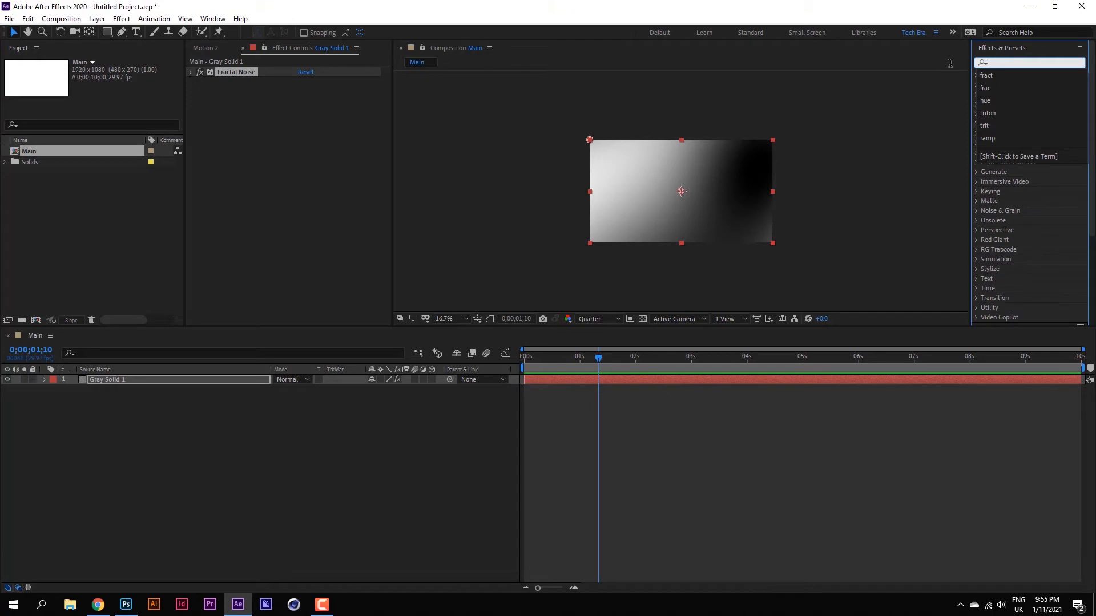
pyautogui.write('t')
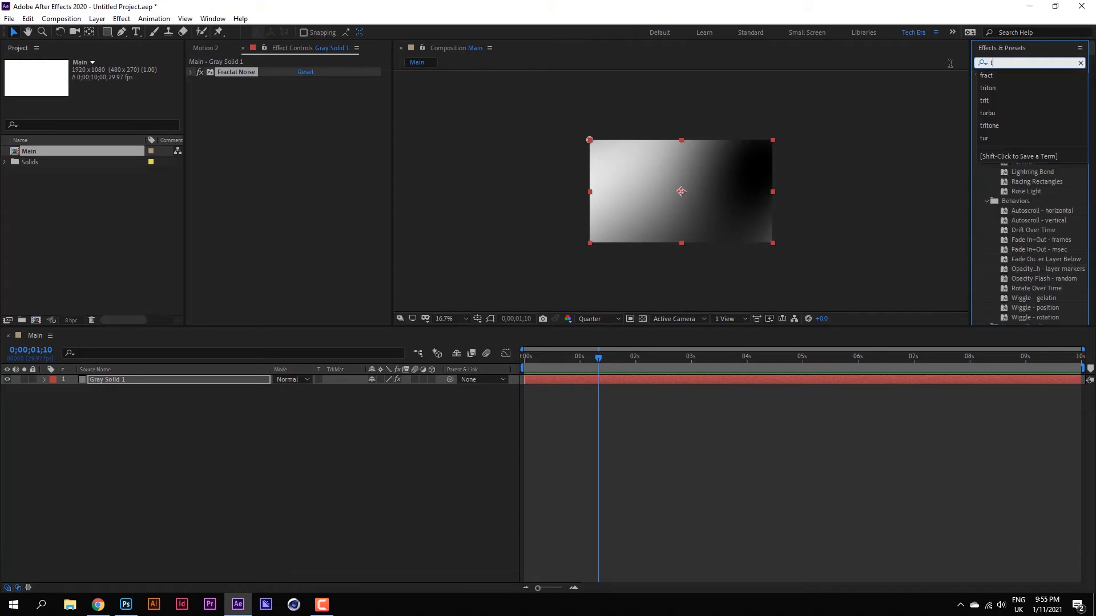
pyautogui.write('rito')
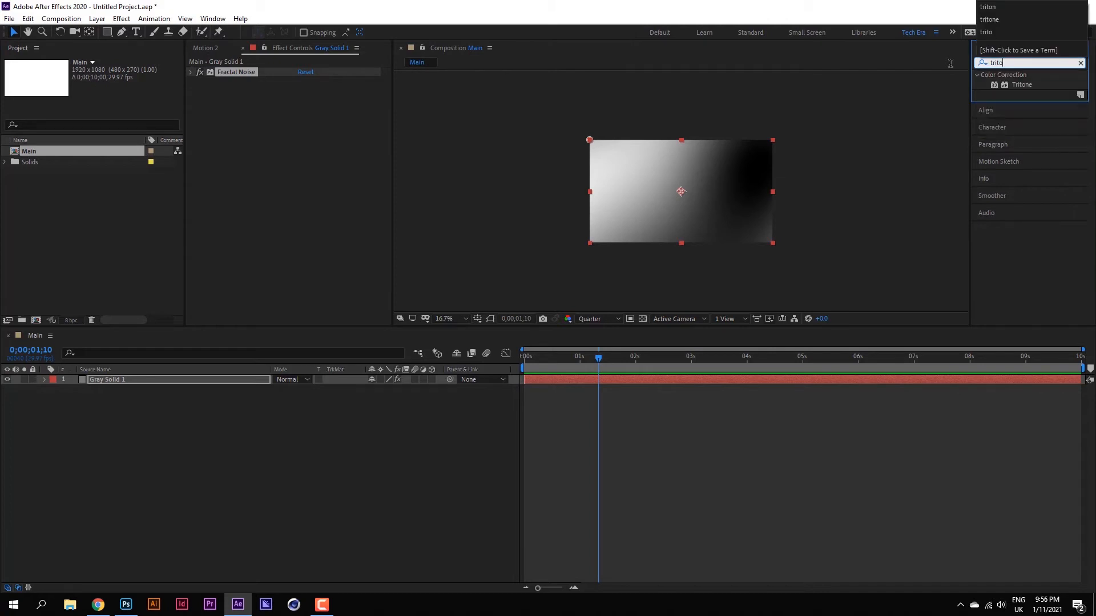
pyautogui.click(1015, 86)
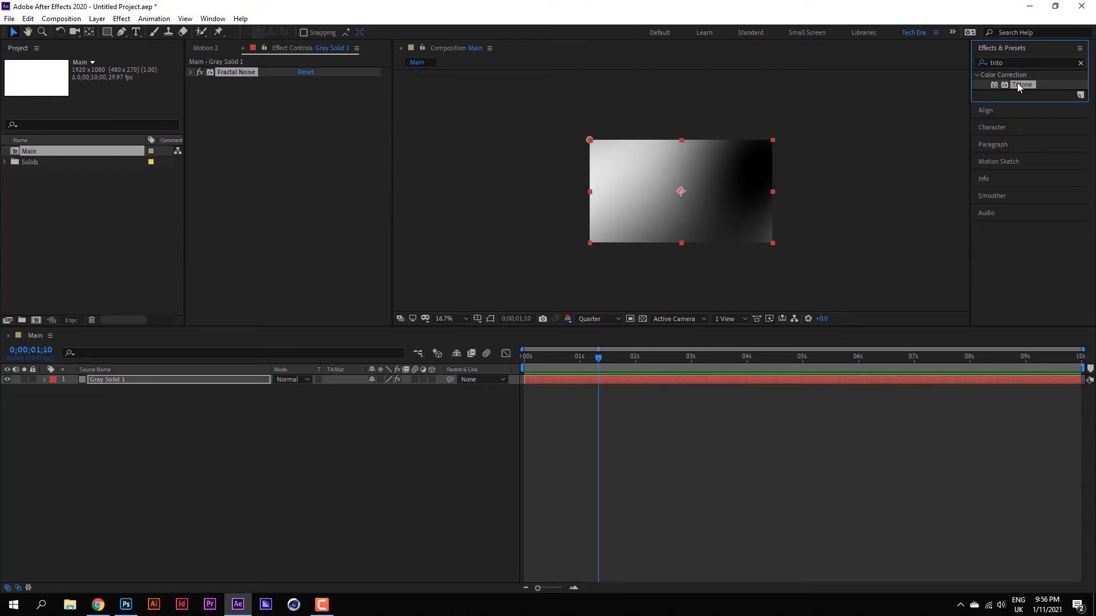
pyautogui.moveTo(1017, 83); pyautogui.dragTo(113, 381)
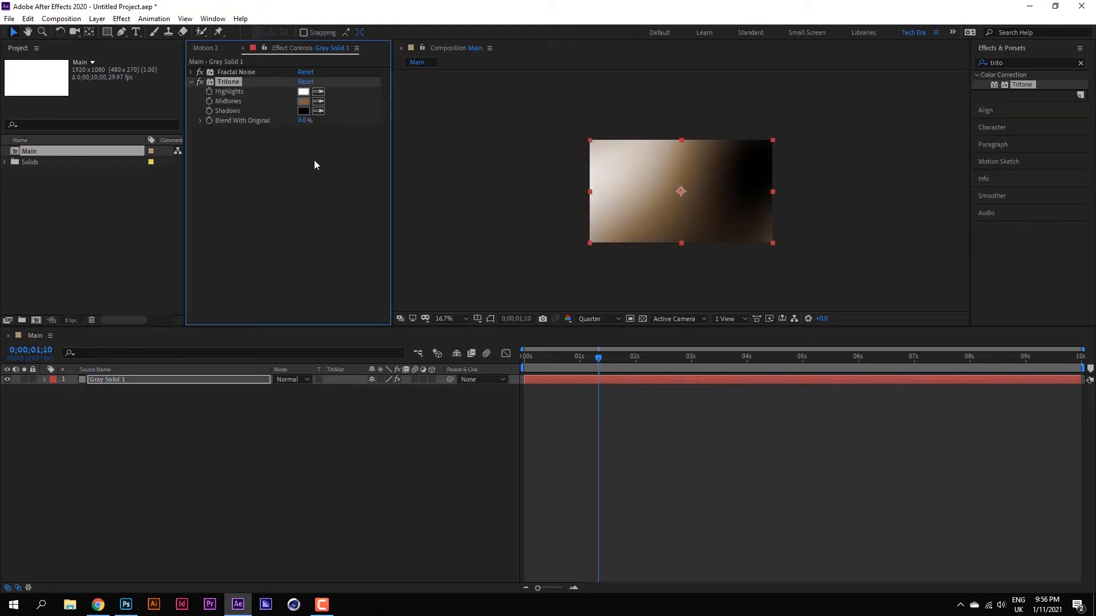
# Step: Set the Tritone midtones color to a saturated orange, C55A0C
pyautogui.click(303, 101)
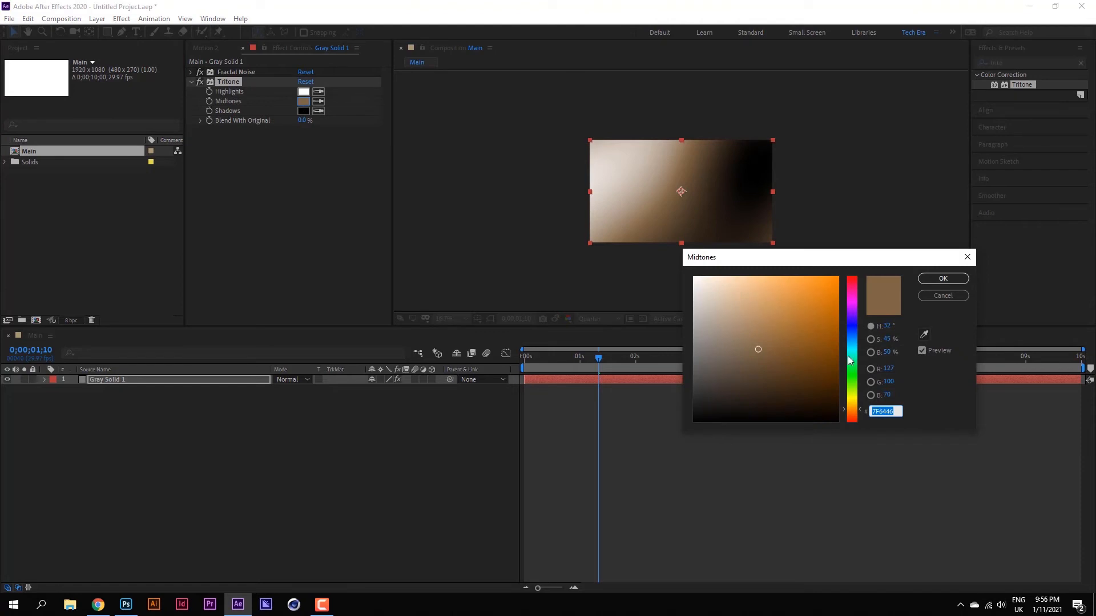
pyautogui.moveTo(852, 409); pyautogui.dragTo(853, 415)
pyautogui.moveTo(834, 367)
pyautogui.mouseDown()
pyautogui.moveTo(834, 394)
pyautogui.moveTo(829, 310)
pyautogui.mouseUp()
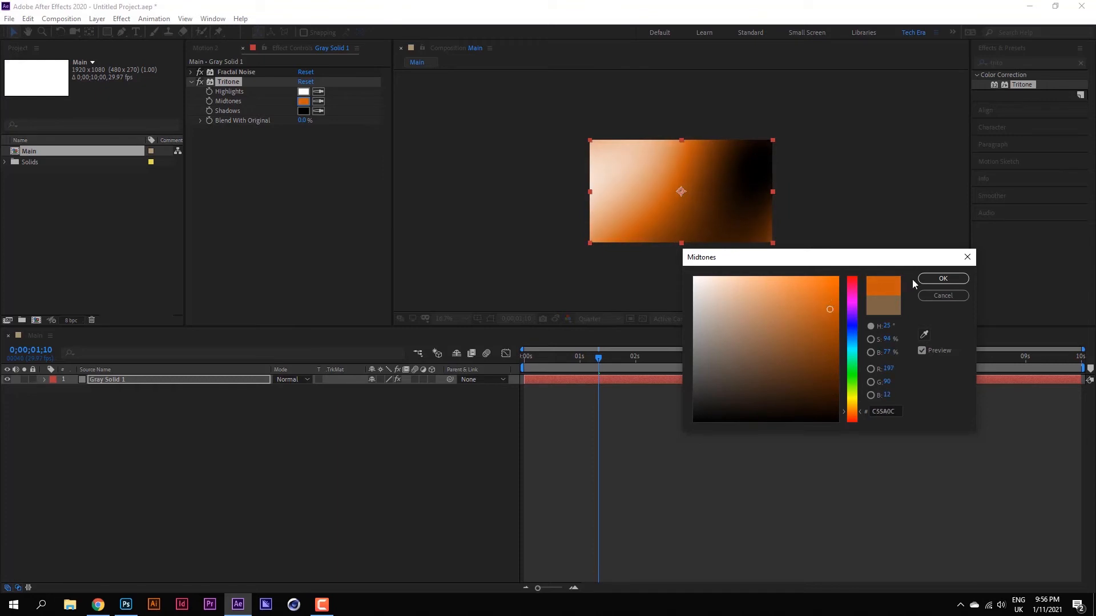
pyautogui.click(942, 278)
# Step: Preview the orange-tinted animation from the start of the composition for a few seconds
pyautogui.press('Home')
pyautogui.press('space')
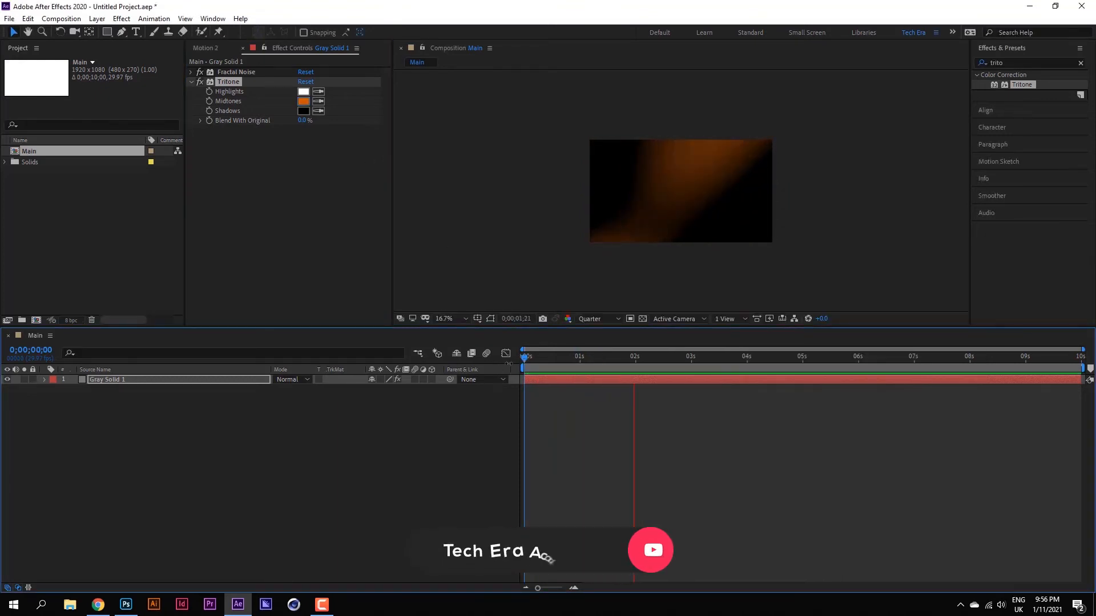
pyautogui.press('space')
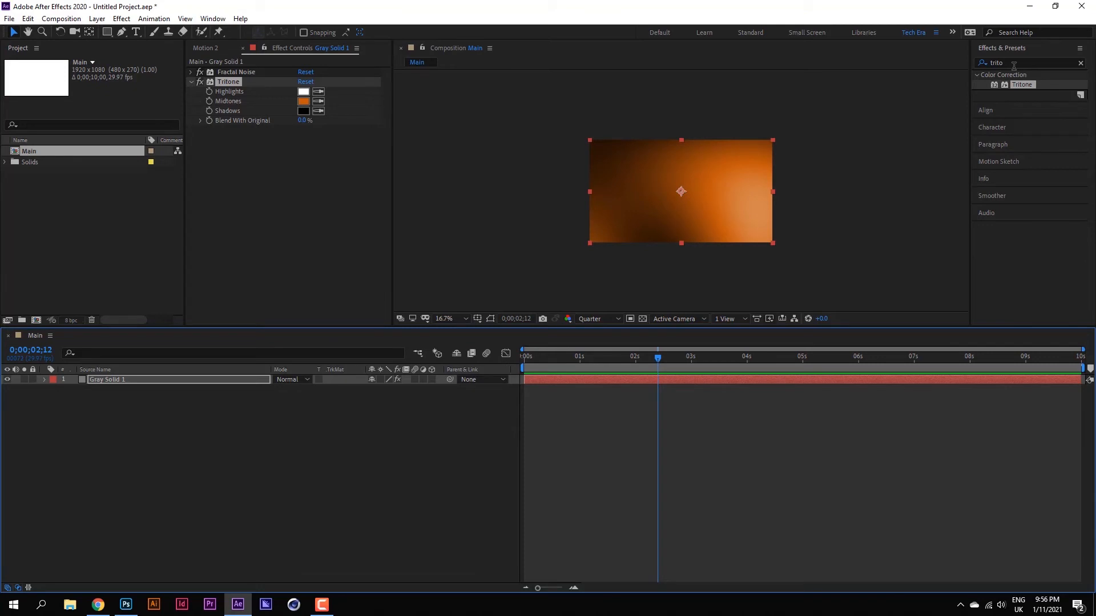
# Step: Find the Hue/Saturation effect and apply it to the gray solid
pyautogui.click(984, 70)
pyautogui.moveTo(1014, 64); pyautogui.dragTo(973, 64)
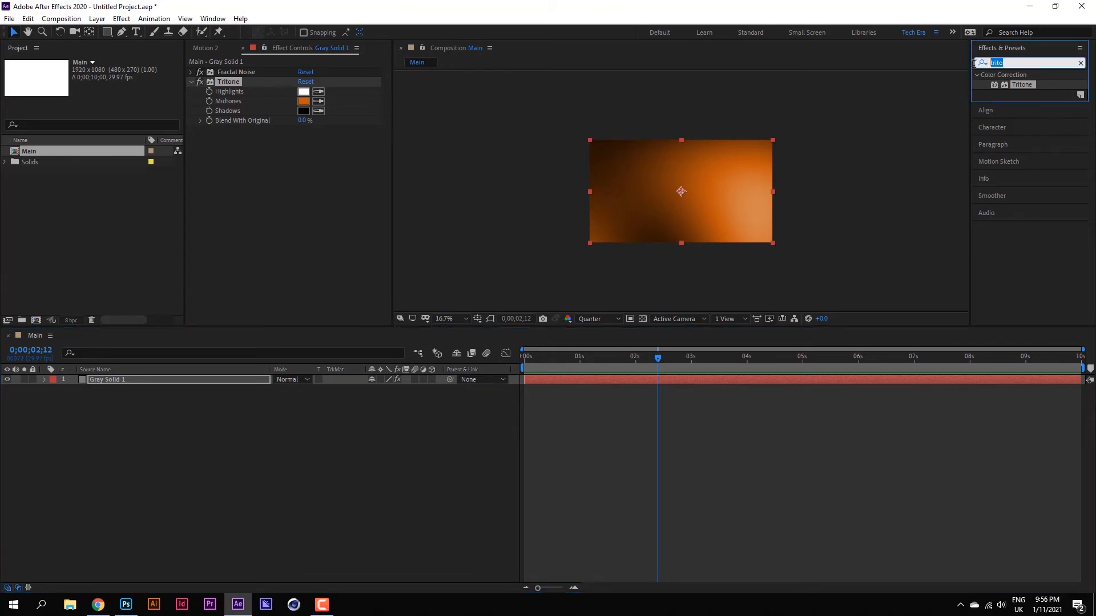
pyautogui.press('BackSpace')
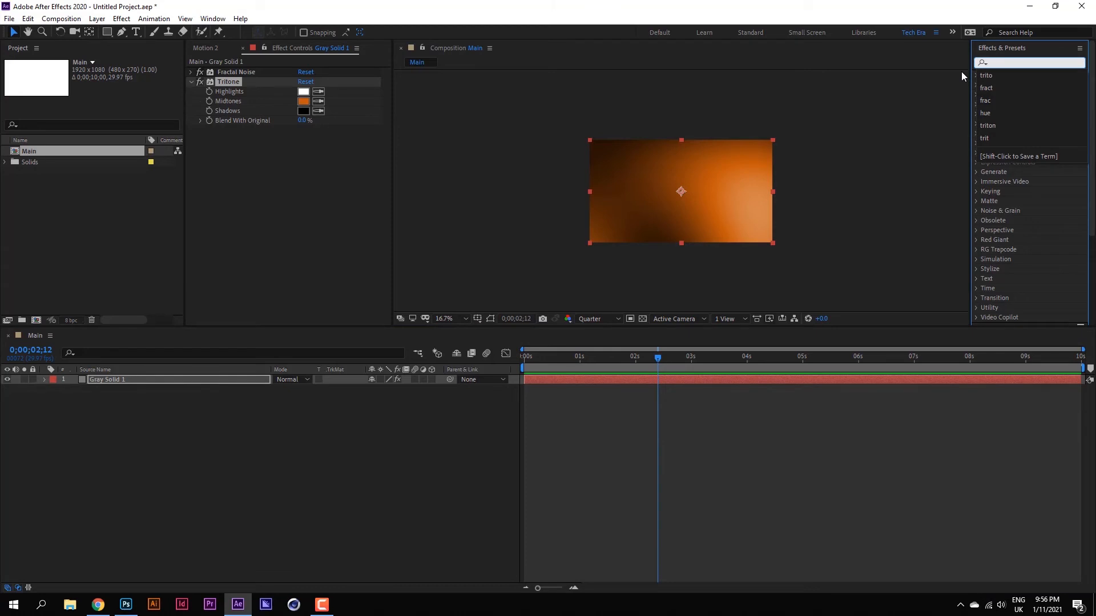
pyautogui.write('hue')
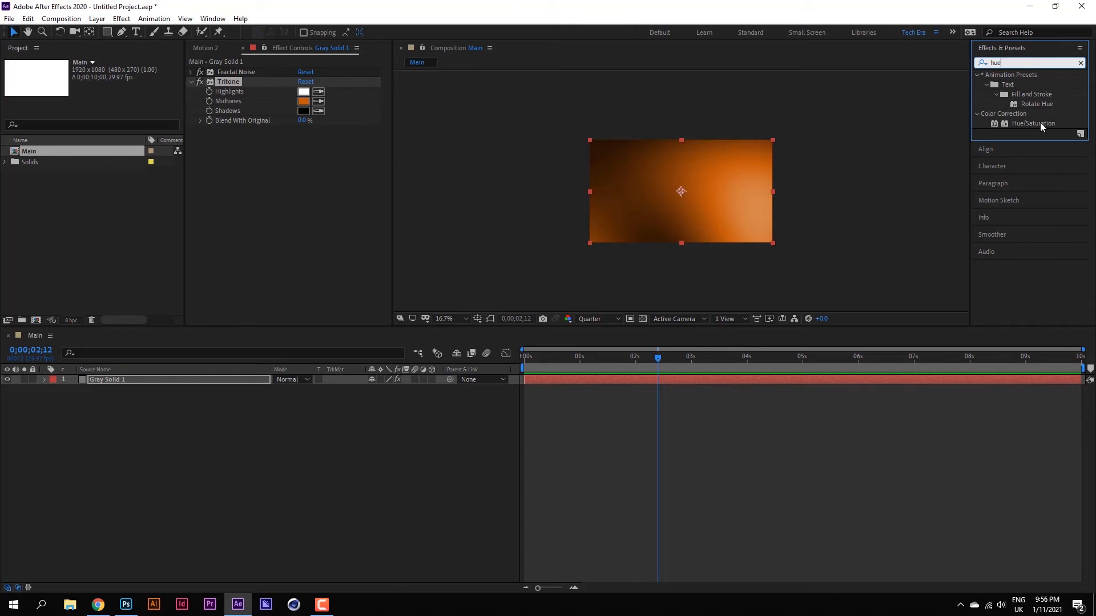
pyautogui.doubleClick(1032, 123)
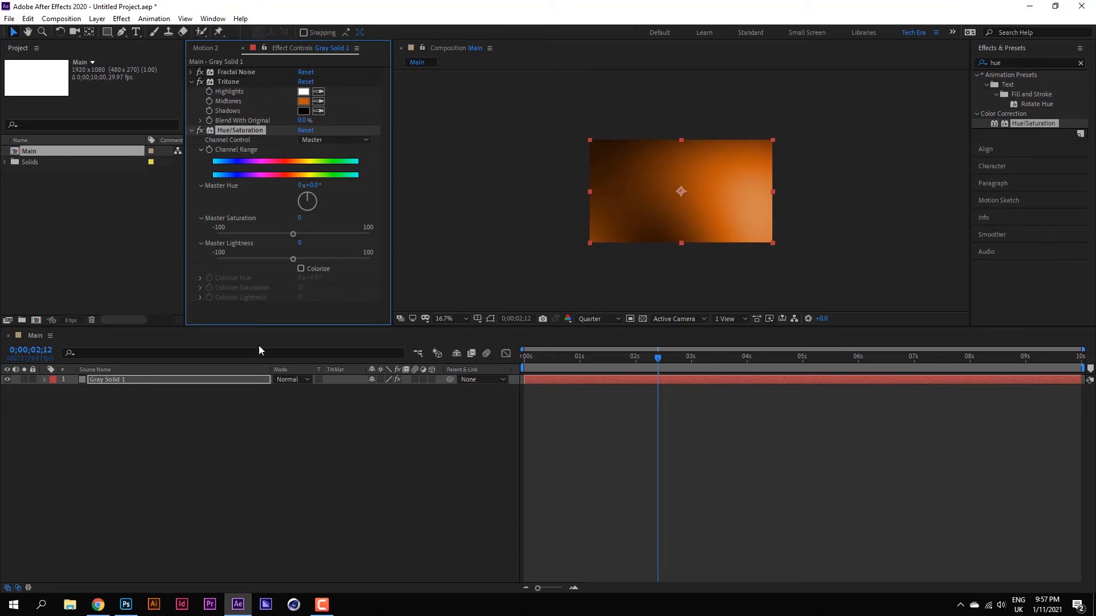
# Step: Enable Colorize in Hue/Saturation with saturation 65 and lightness -34, and return to the start of the composition
pyautogui.click(300, 269)
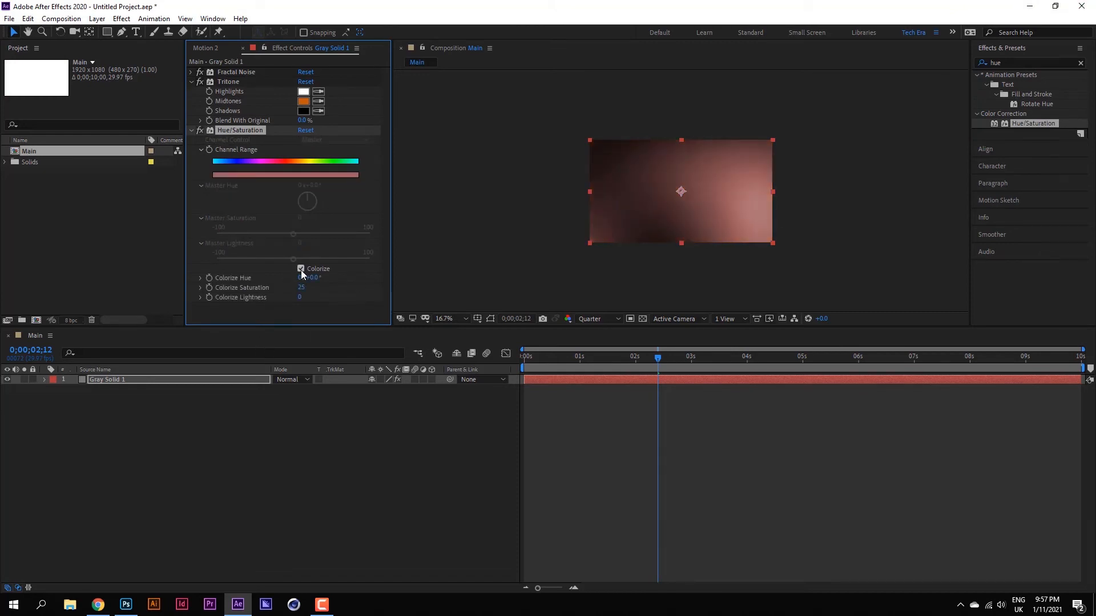
pyautogui.moveTo(301, 288); pyautogui.dragTo(280, 297)
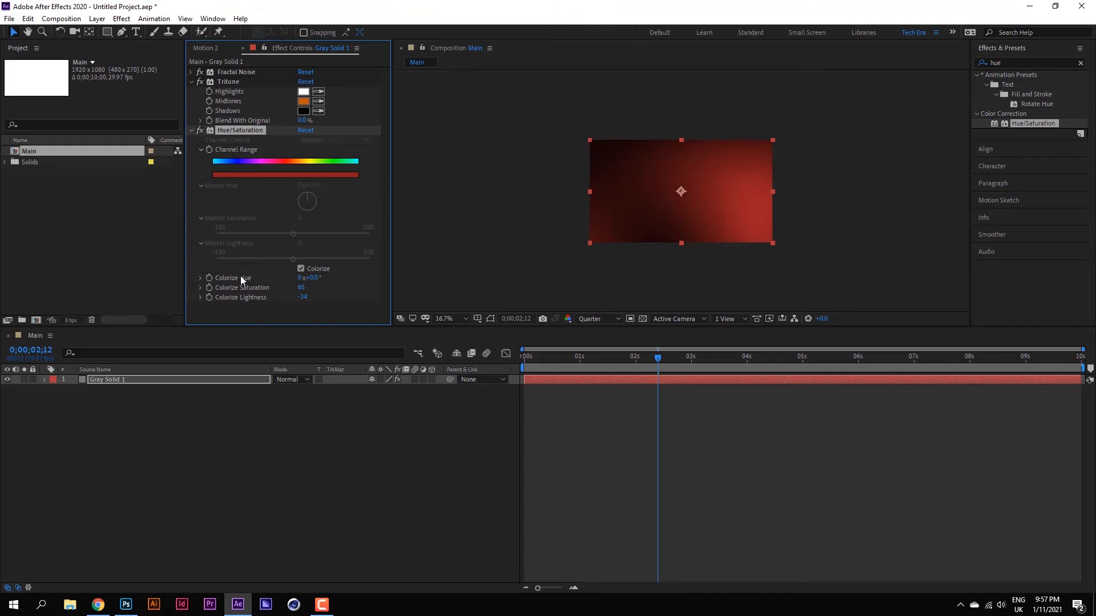
pyautogui.moveTo(663, 354); pyautogui.dragTo(463, 372)
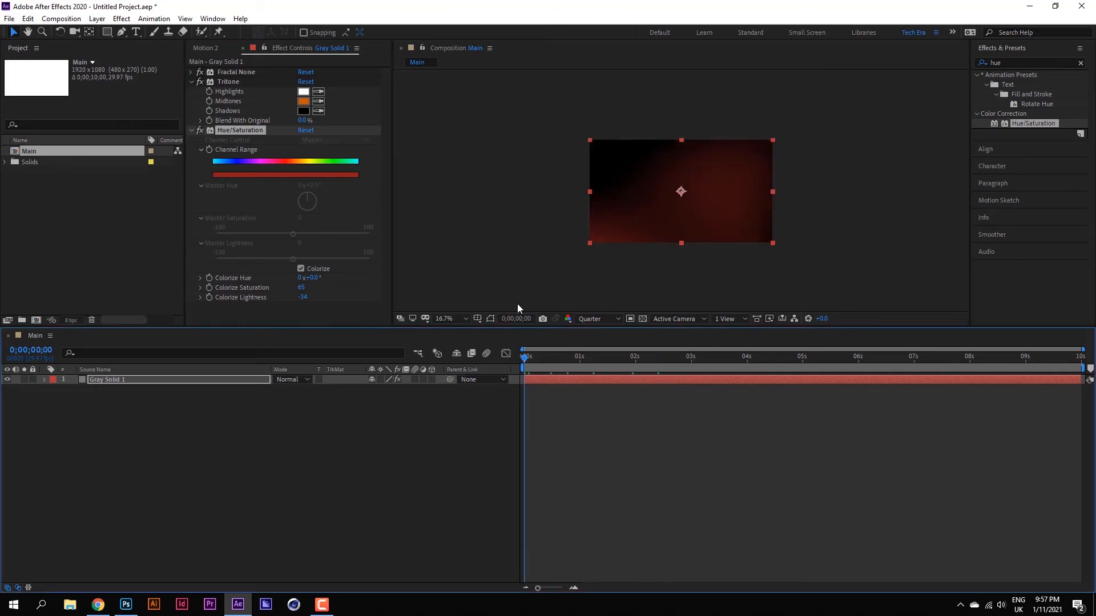
# Step: Add the expression wiggle(1,200) to the Colorize Hue property of Hue/Saturation and preview the color animation
pyautogui.keyDown('alt'); pyautogui.click(210, 278); pyautogui.keyUp('alt')
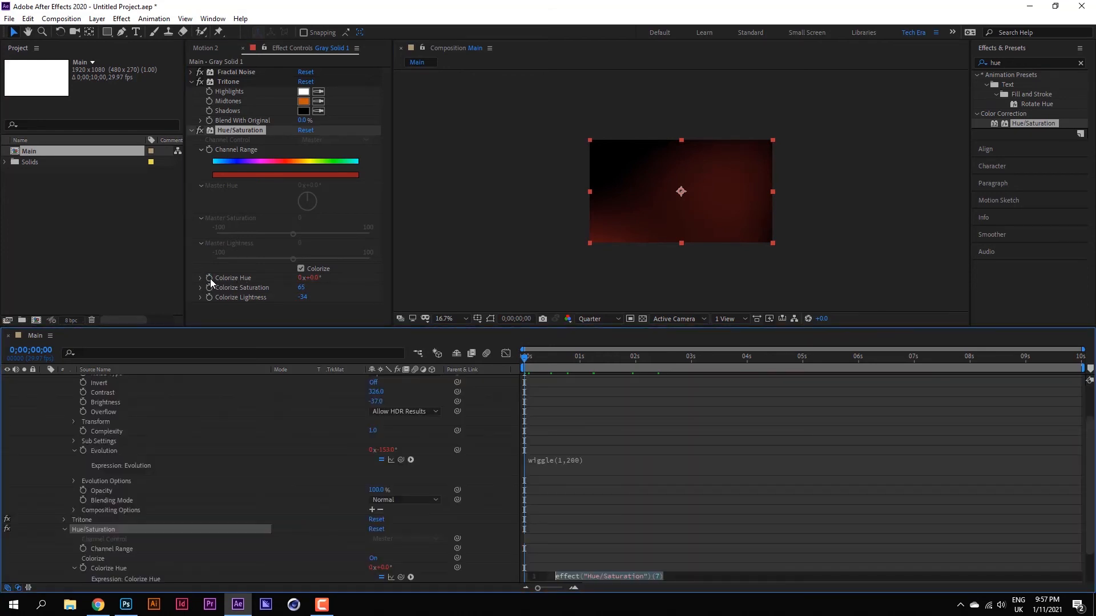
pyautogui.press('BackSpace')
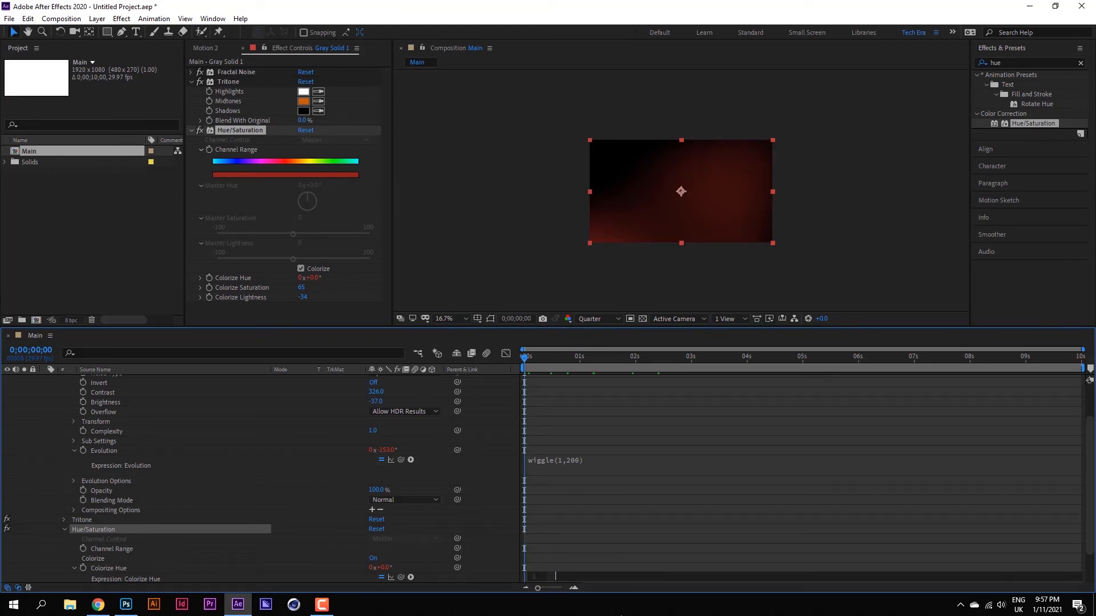
pyautogui.write('wigg')
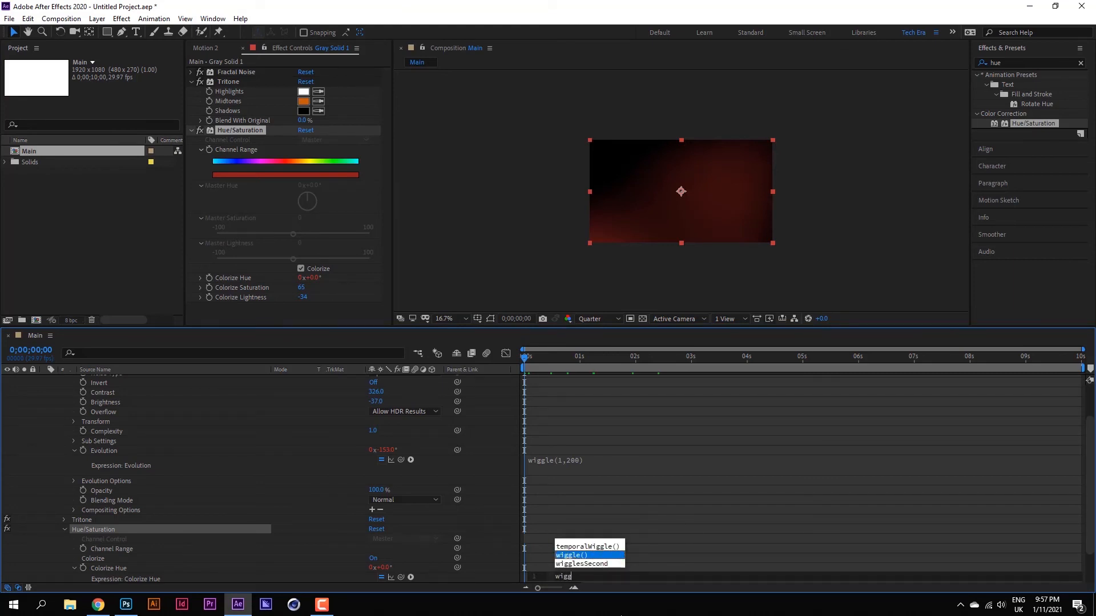
pyautogui.click(569, 556)
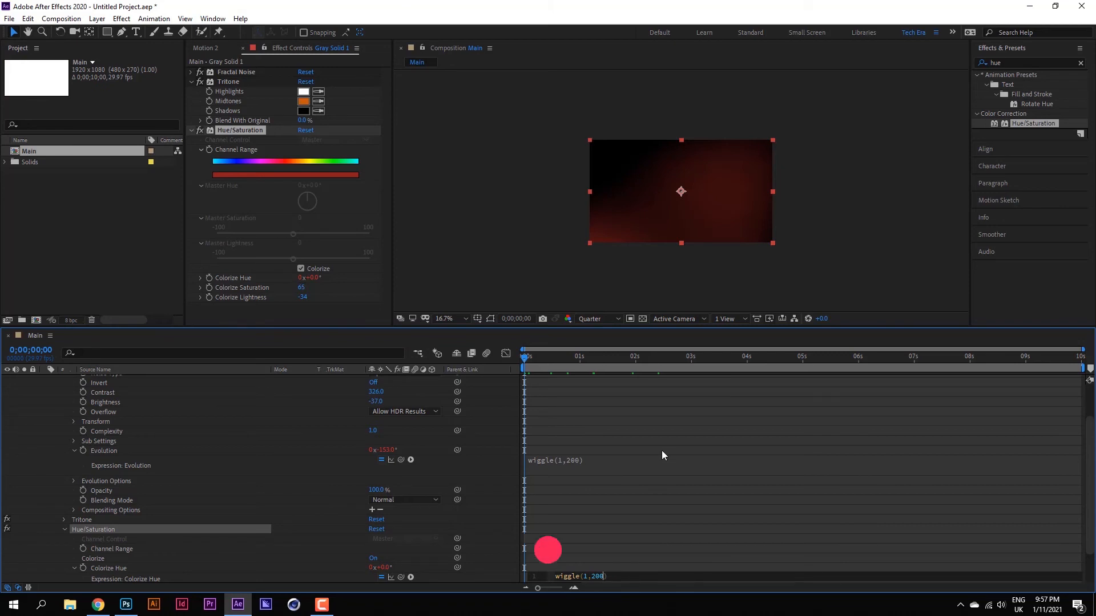
pyautogui.click(553, 418)
pyautogui.press('space')
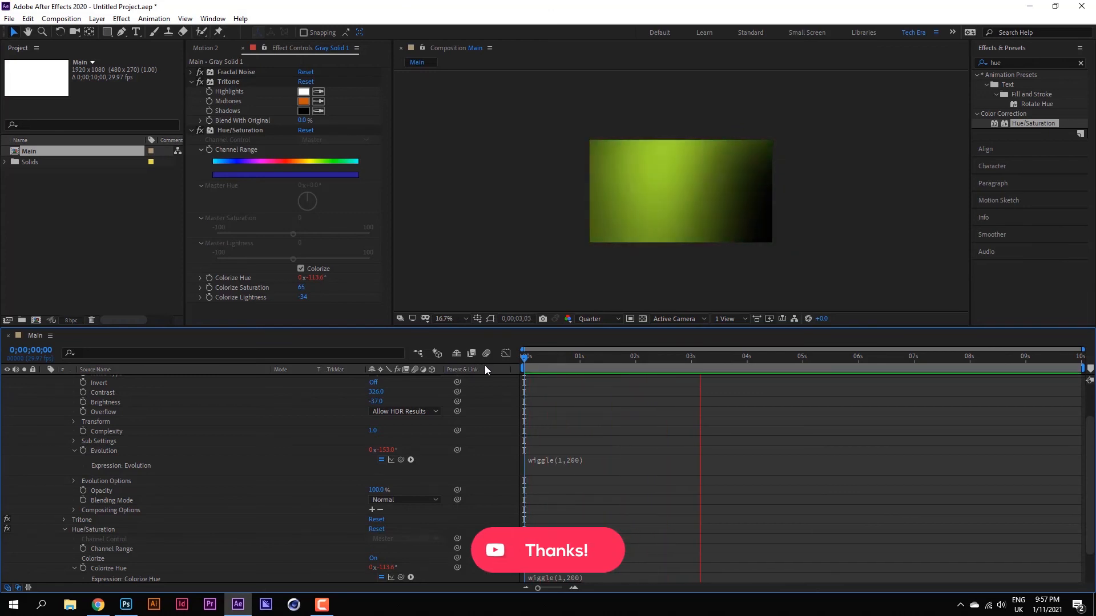
pyautogui.press('space')
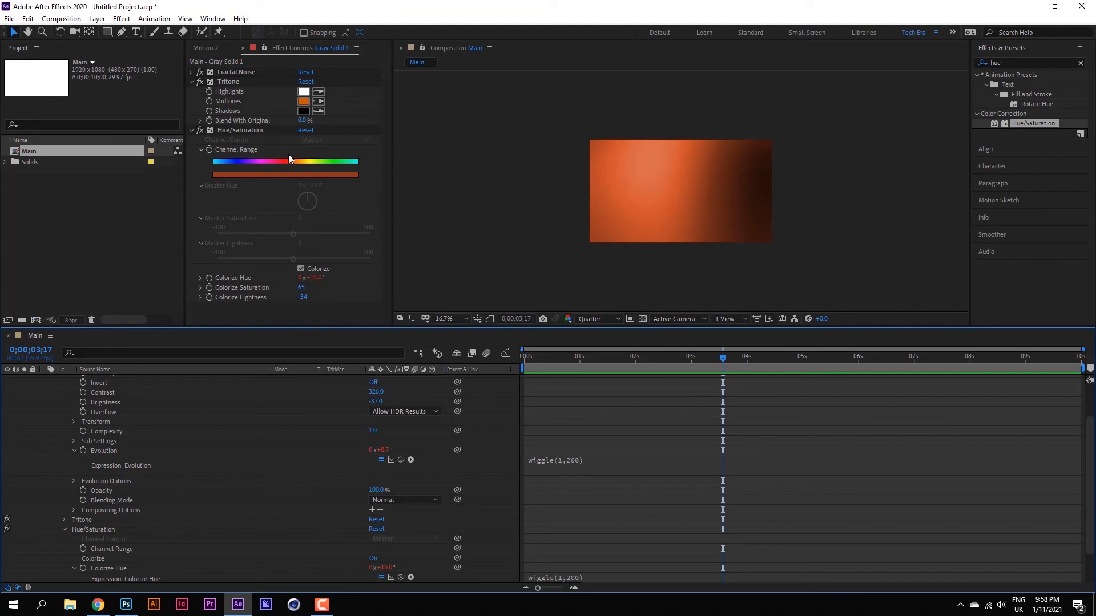
# Step: Collapse the Hue/Saturation and Tritone settings and the gray solid's layer properties
pyautogui.click(191, 130)
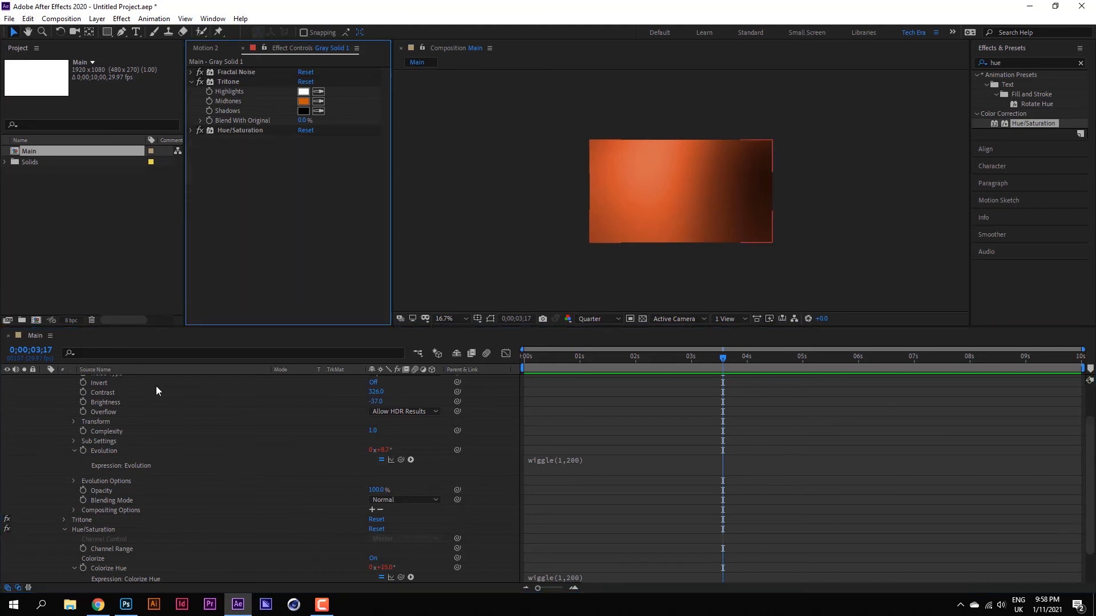
pyautogui.click(191, 82)
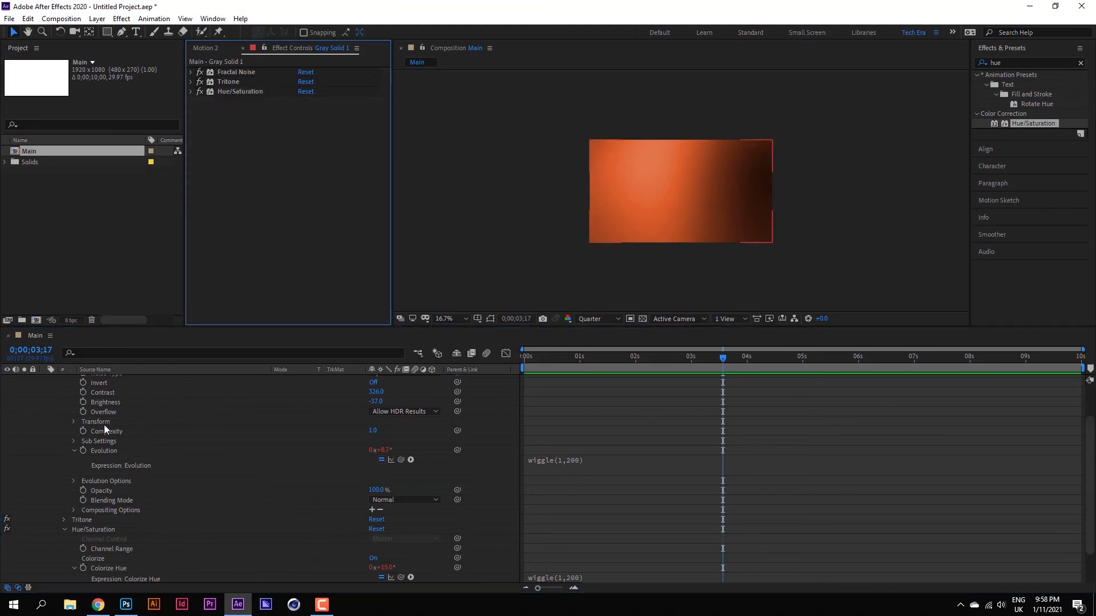
pyautogui.scroll(3, 104, 425)
pyautogui.click(47, 381)
pyautogui.click(46, 380)
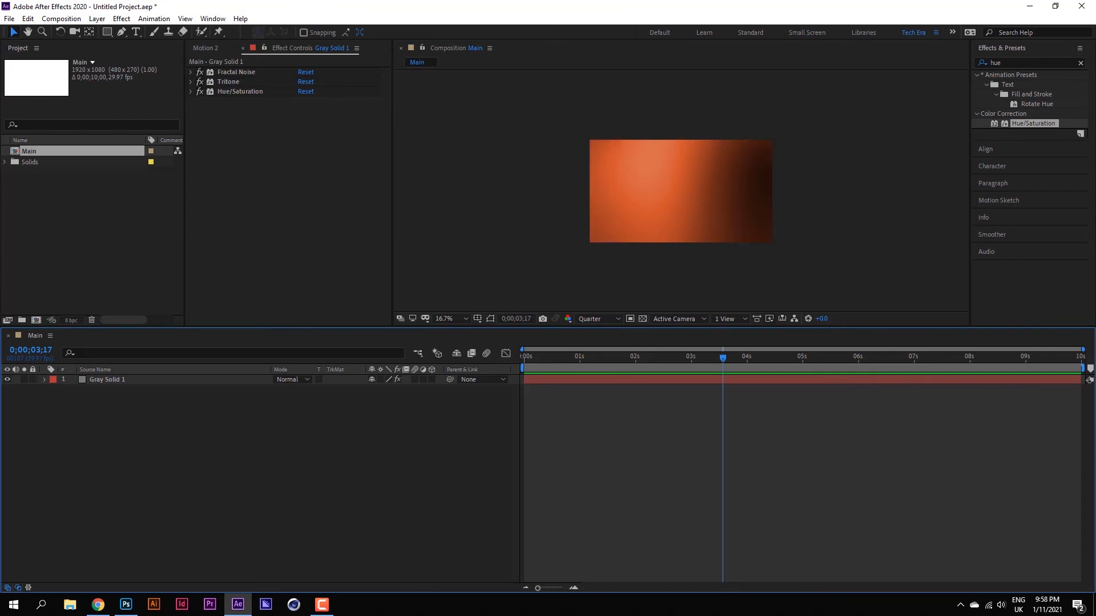
# Step: Import behence.jpg into the project and place it in the Main composition beneath the gray solid
pyautogui.moveTo(137, 485); pyautogui.dragTo(59, 222)
pyautogui.moveTo(44, 154); pyautogui.dragTo(83, 389)
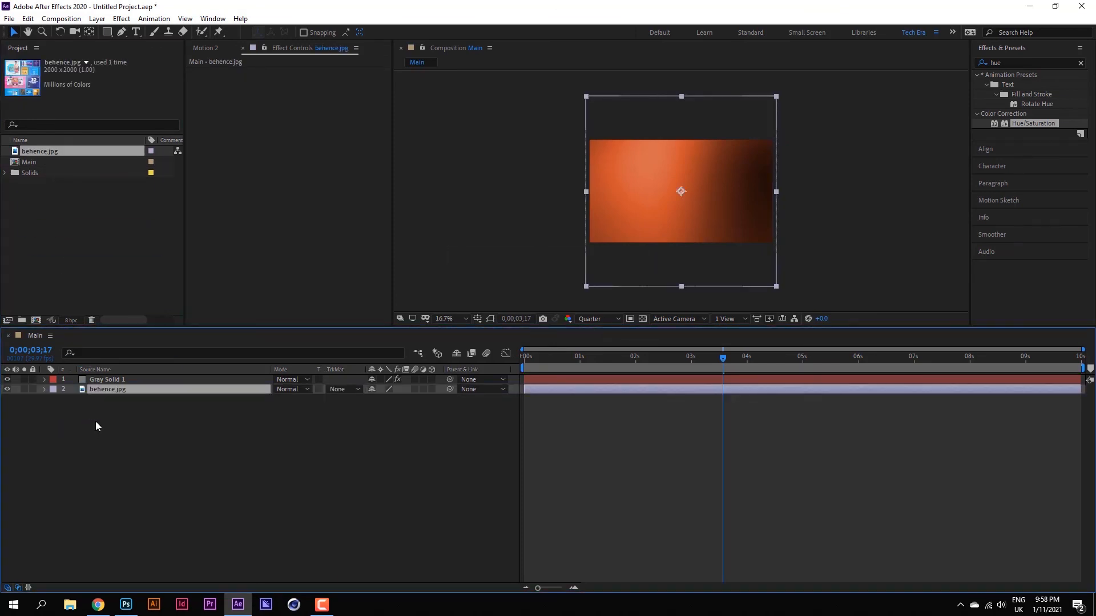
pyautogui.click(95, 421)
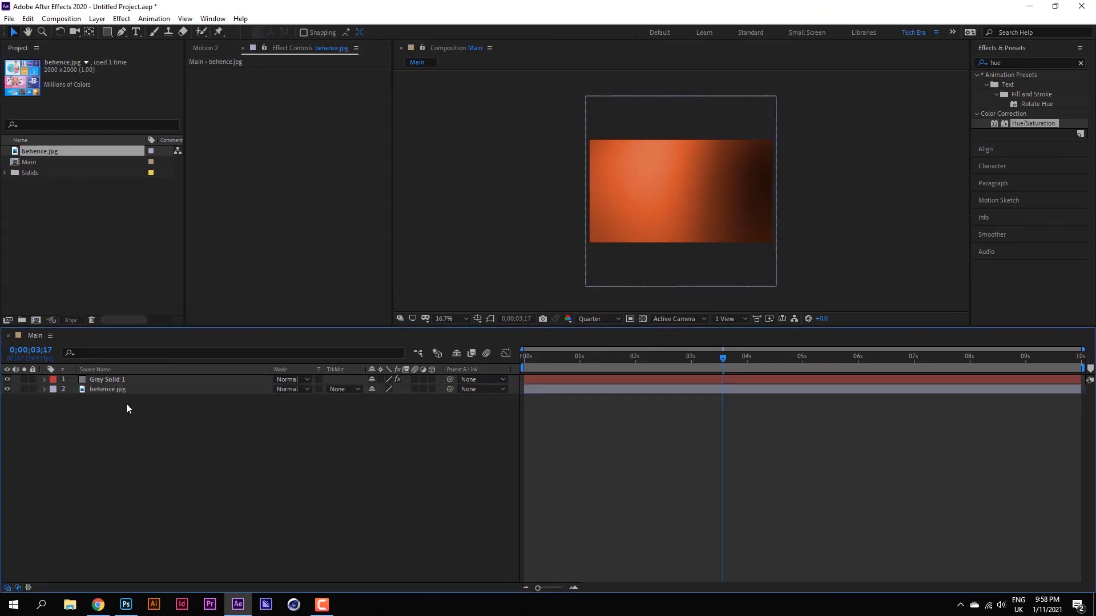
# Step: Set the gray solid's blending mode to Add
pyautogui.click(101, 380)
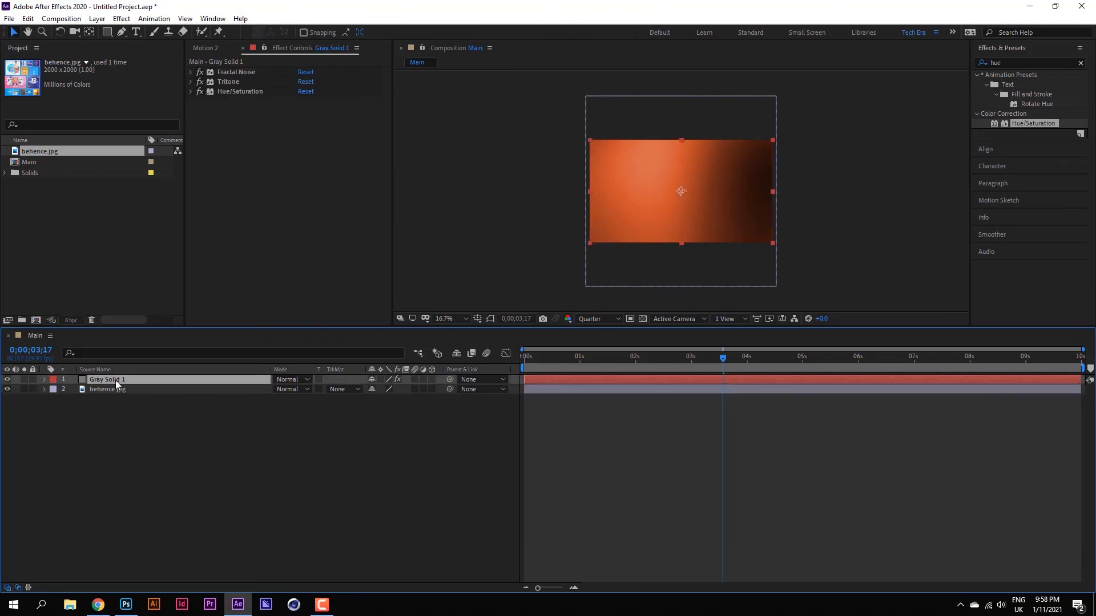
pyautogui.click(287, 380)
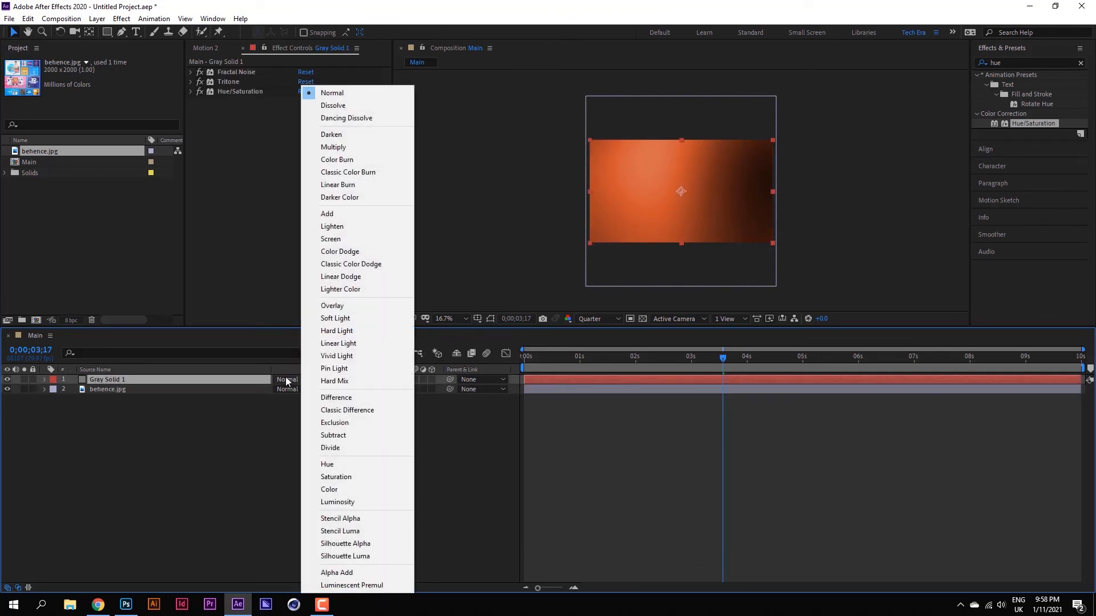
pyautogui.click(331, 214)
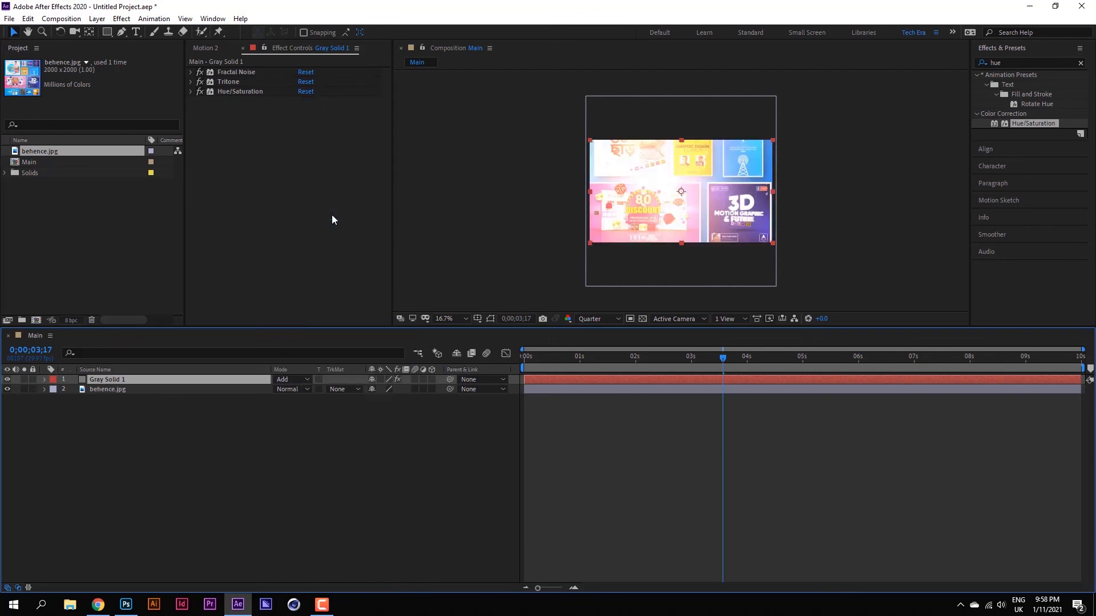
# Step: Preview the blended color animation over the image from the start of the composition
pyautogui.moveTo(727, 360); pyautogui.dragTo(462, 371)
pyautogui.press('space')
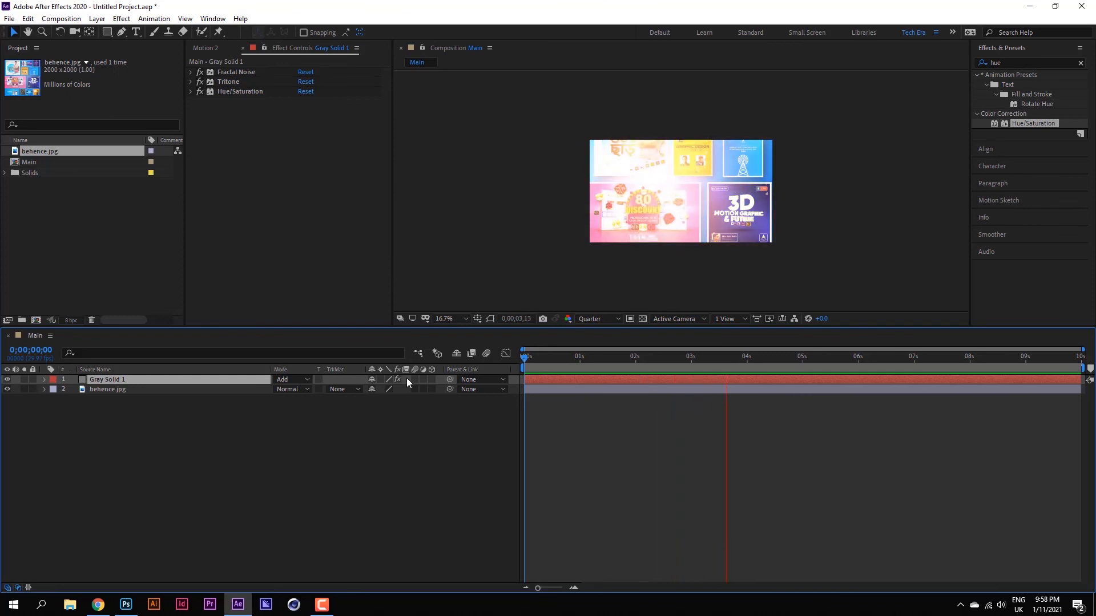
pyautogui.press('space')
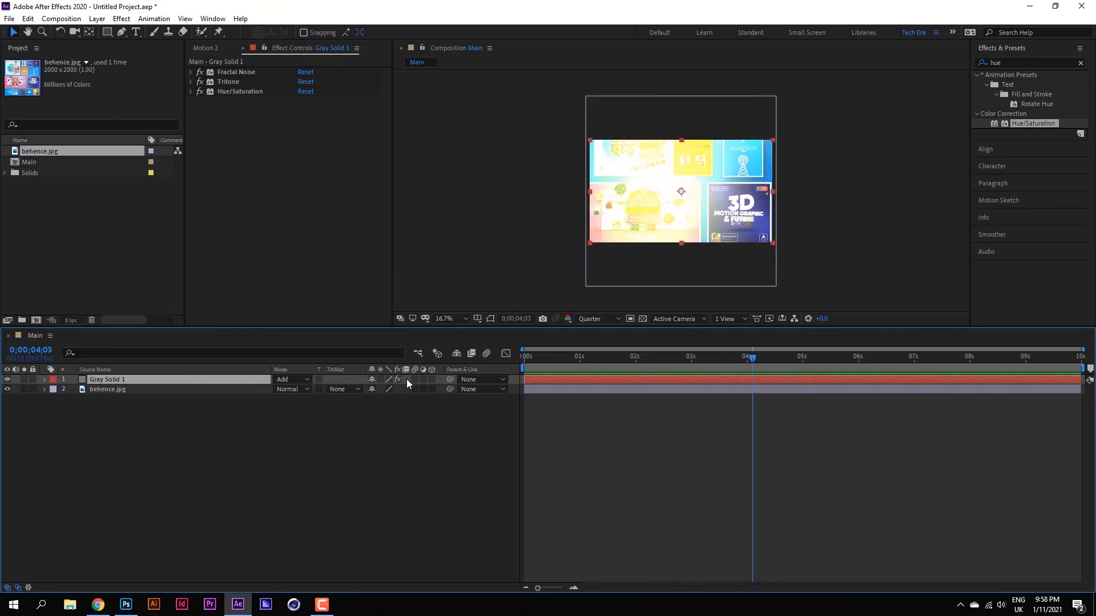